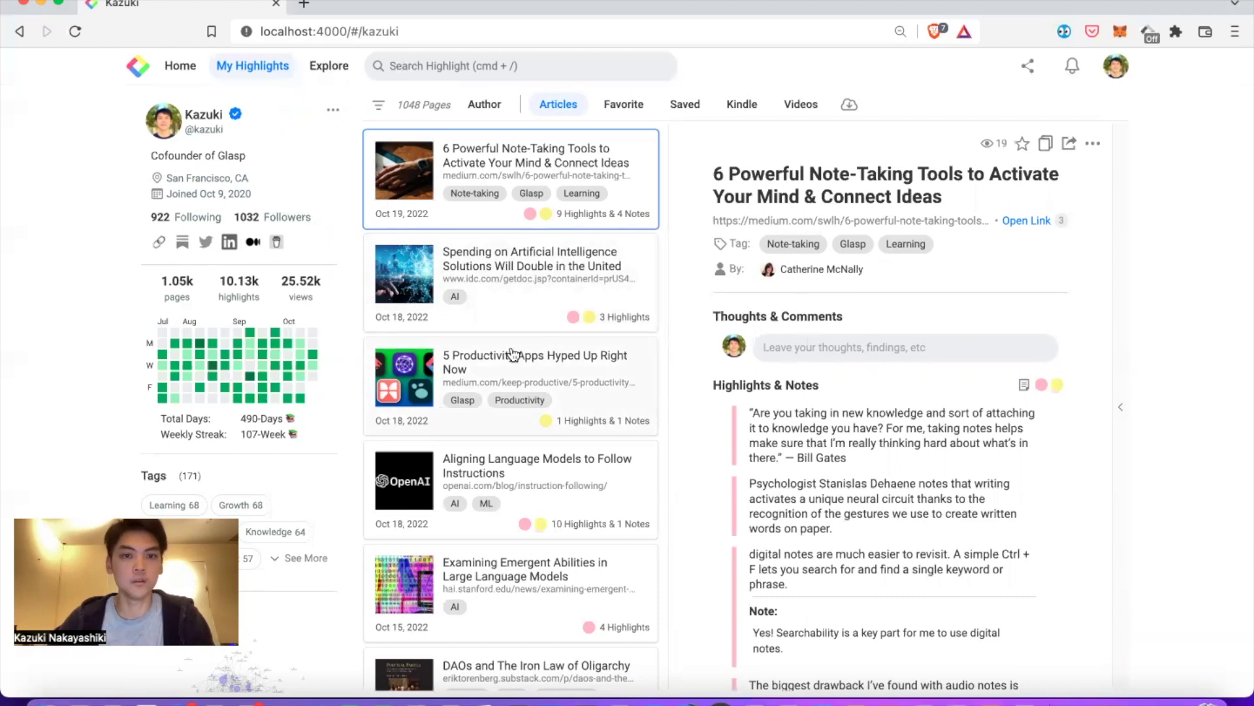
{"action": "scroll", "coordinate": [512, 354], "scroll_direction": "down", "scroll_amount": 5}
{"action": "scroll", "coordinate": [512, 355], "scroll_direction": "up", "scroll_amount": 5}
{"action": "scroll", "coordinate": [512, 355], "scroll_direction": "up", "scroll_amount": 1}
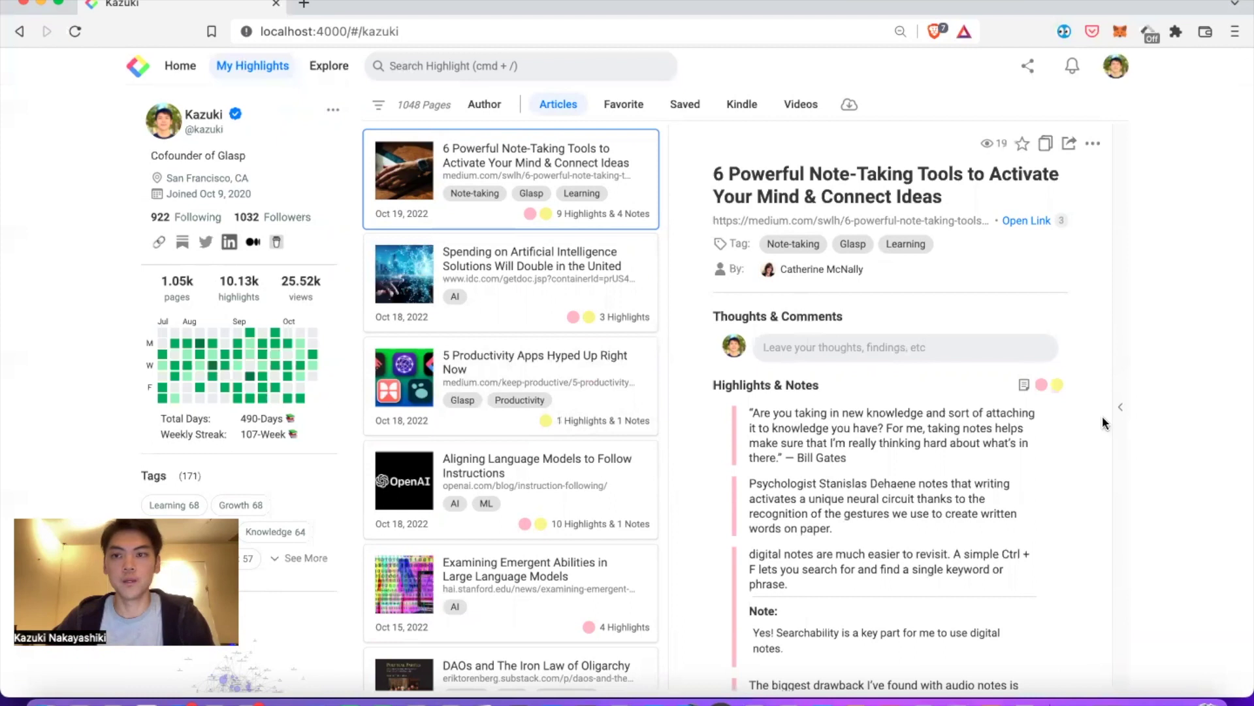
Create atomic note 'Curation to Creation with AI' with heading 'Here are my weekly best reads!' and AI tasks shown.
{"action": "left_click", "coordinate": [1123, 411]}
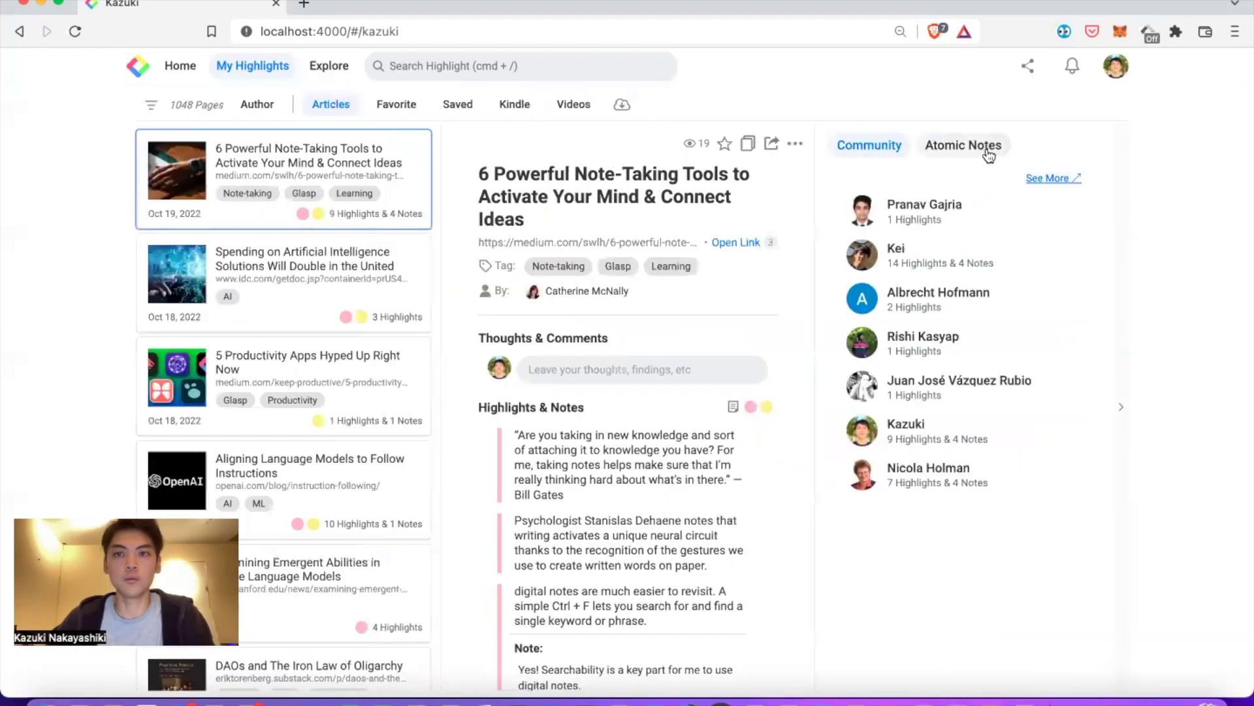
{"action": "left_click", "coordinate": [964, 146]}
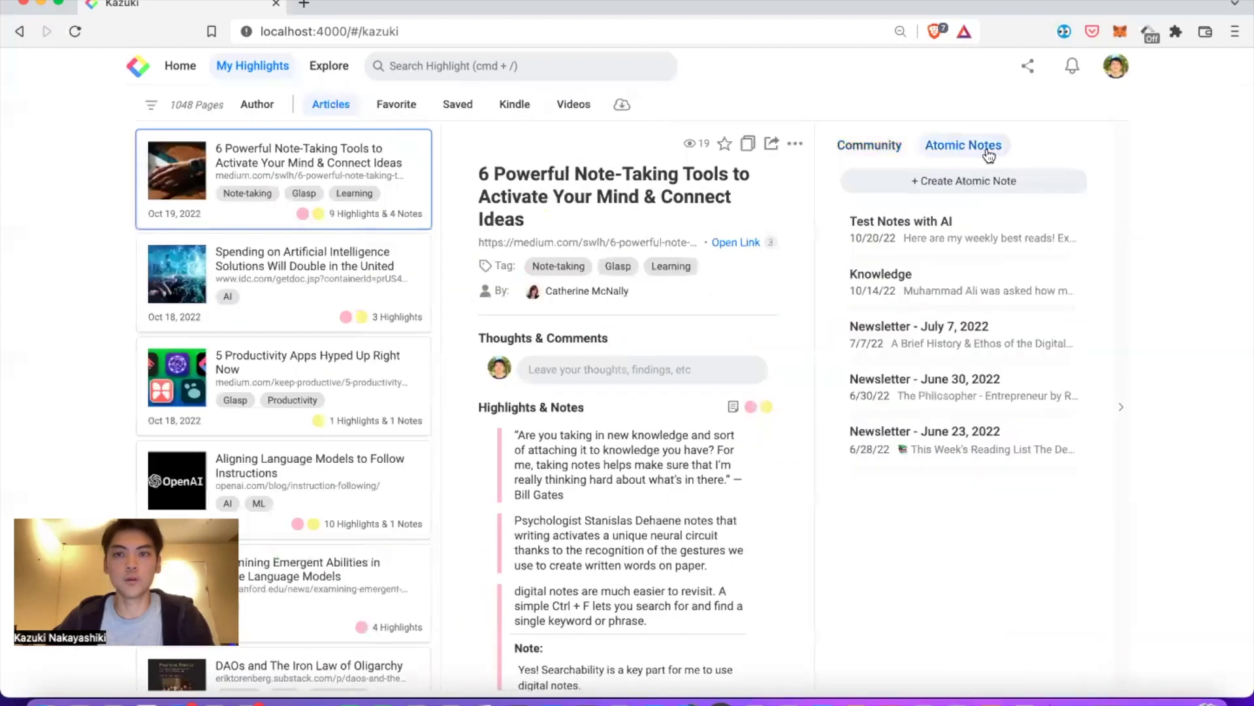
{"action": "left_click", "coordinate": [956, 185]}
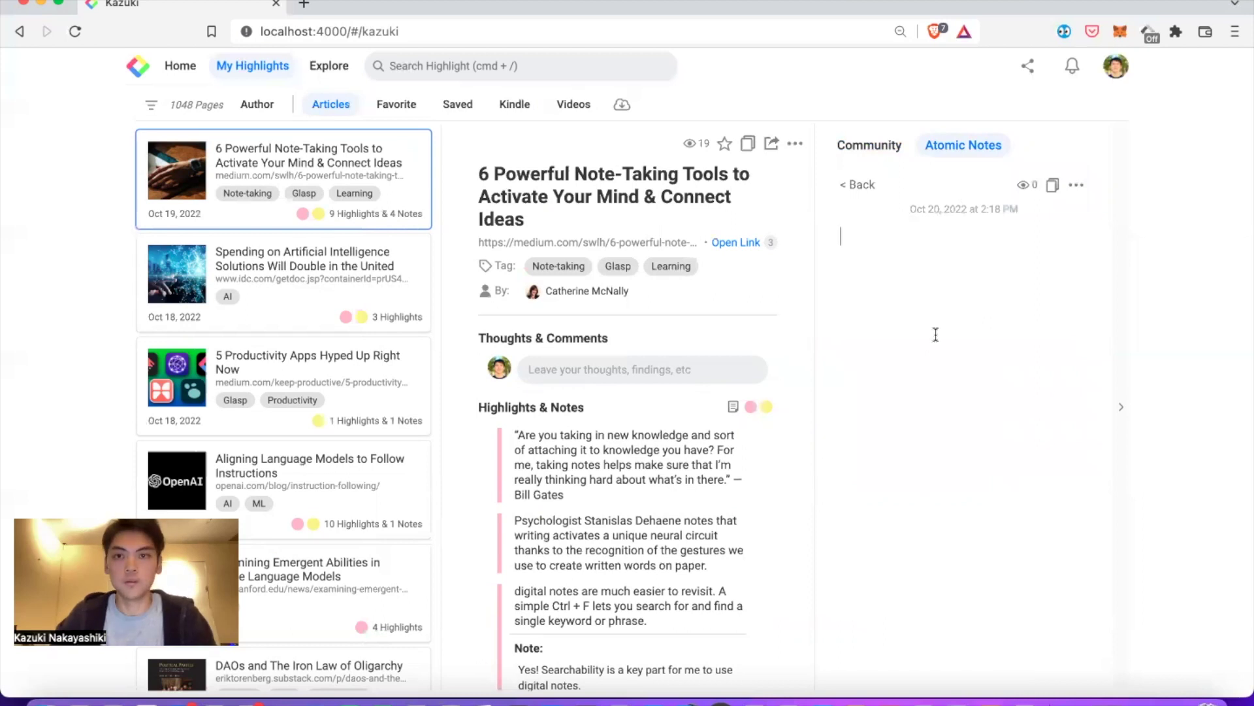
{"action": "type", "text": "Curation to Creation wit"}
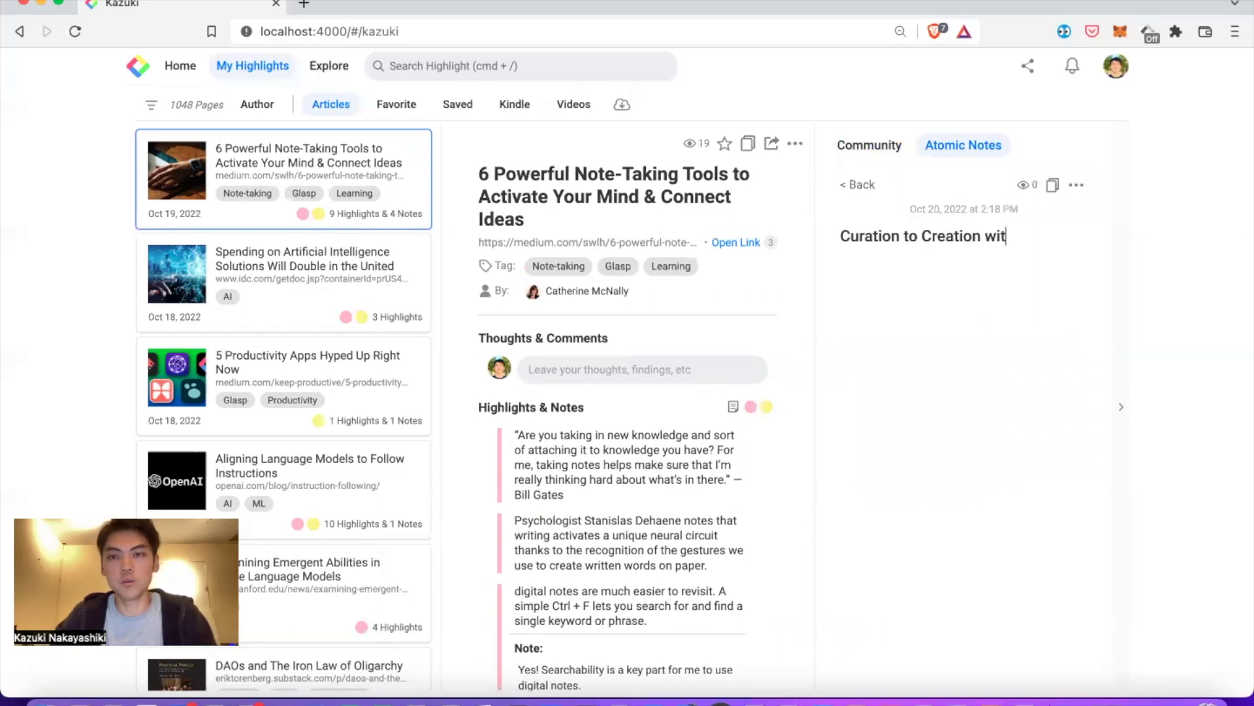
{"action": "type", "text": "h AI"}
{"action": "key", "text": "Return"}
{"action": "type", "text": "Here"}
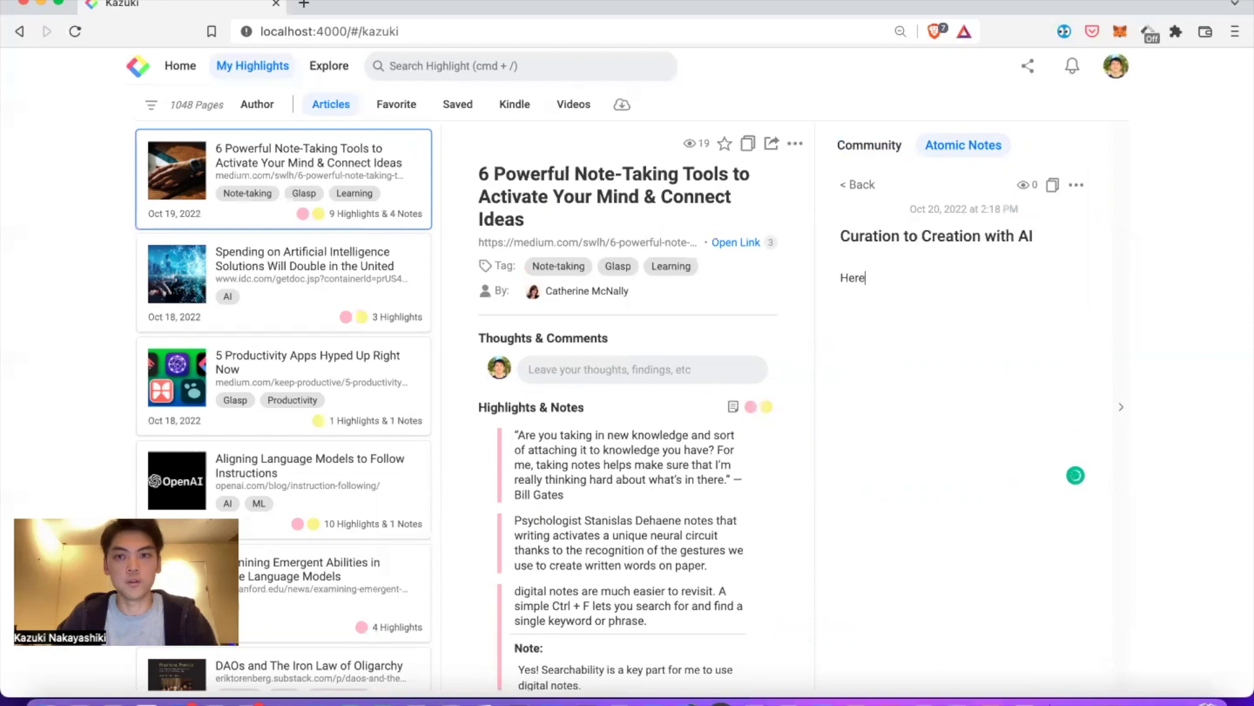
{"action": "type", "text": "are my weekly "}
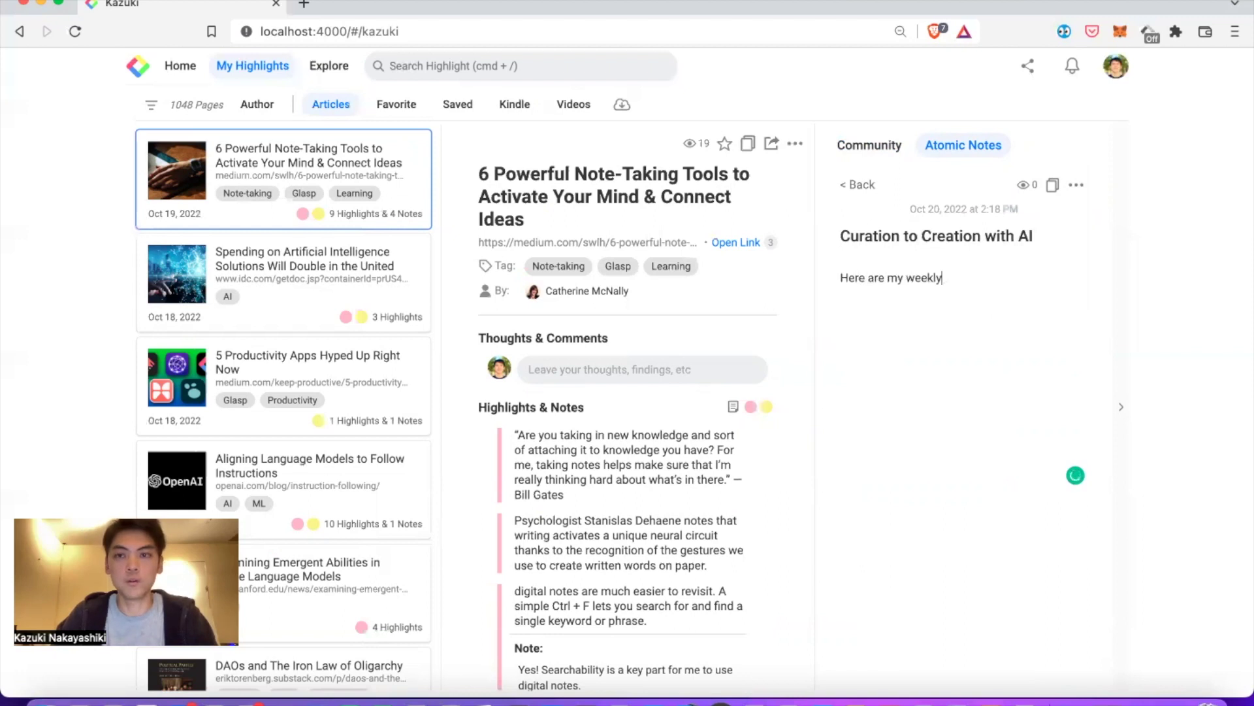
{"action": "type", "text": "best reads!"}
{"action": "key", "text": "super+Left"}
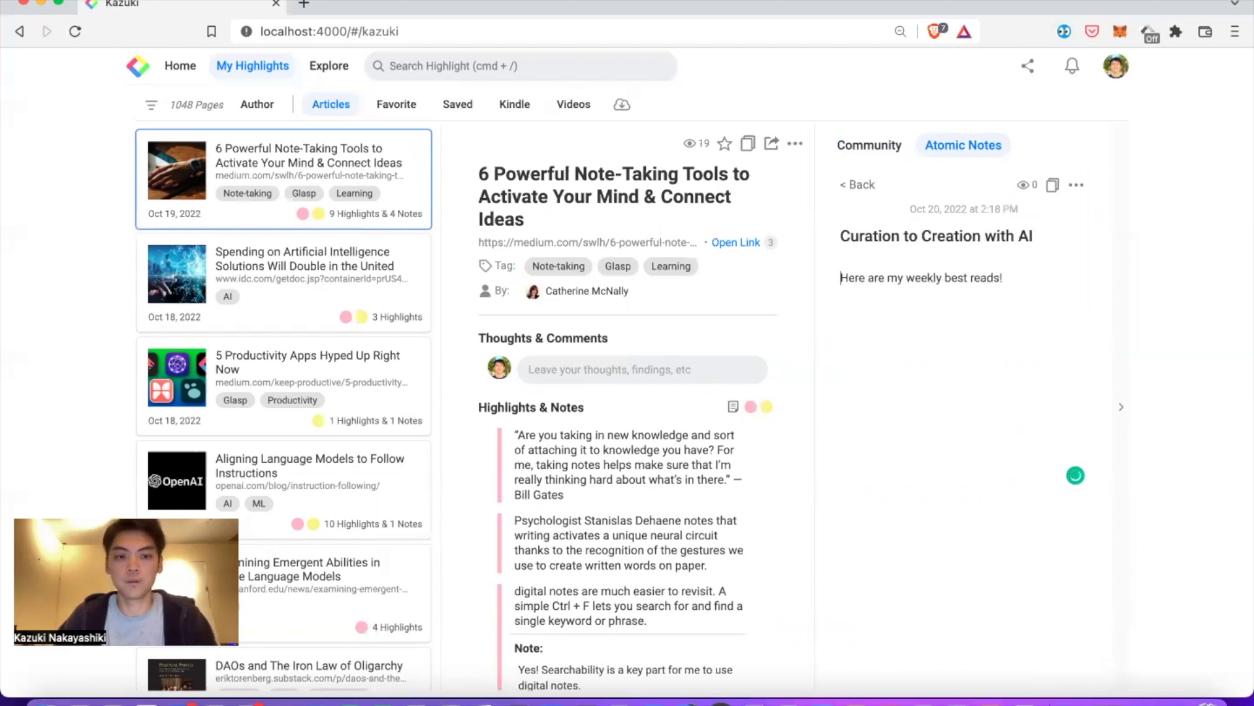
{"action": "type", "text": "###"}
{"action": "type", "text": "/"}
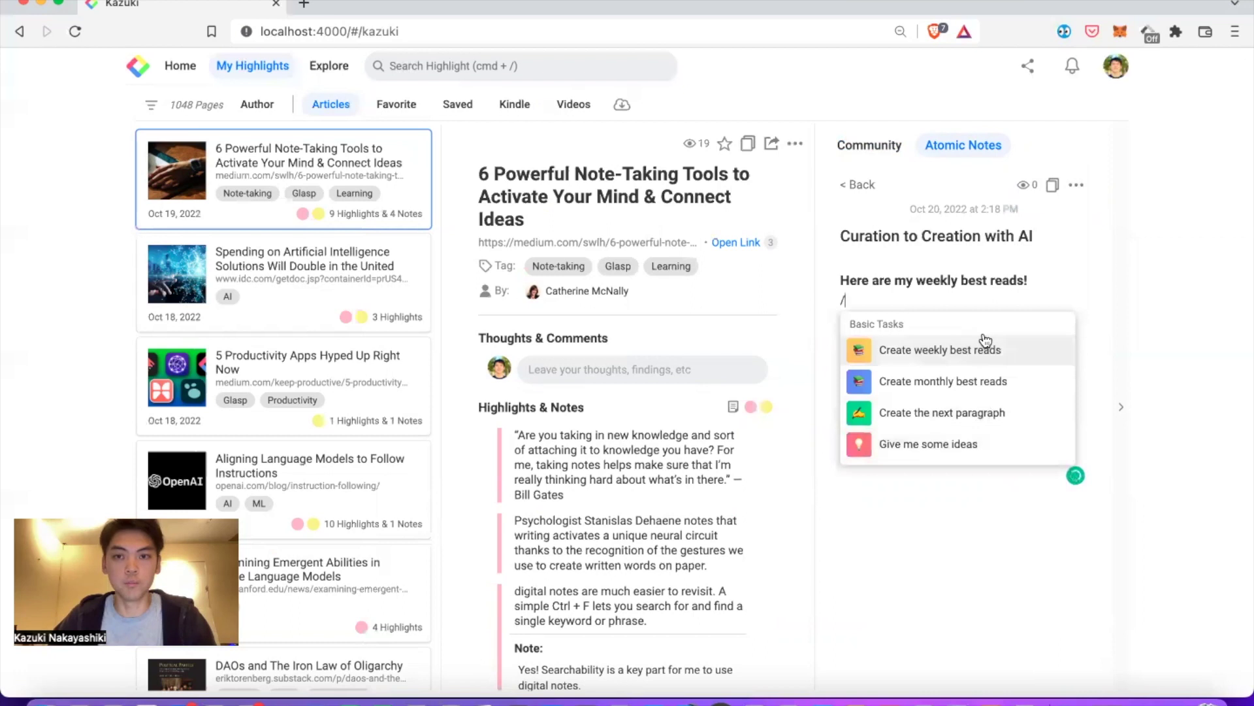
Generate an AI weekly best reads list of linked article summaries under the heading.
{"action": "key", "text": "Down"}
{"action": "key", "text": "Down"}
{"action": "key", "text": "Down"}
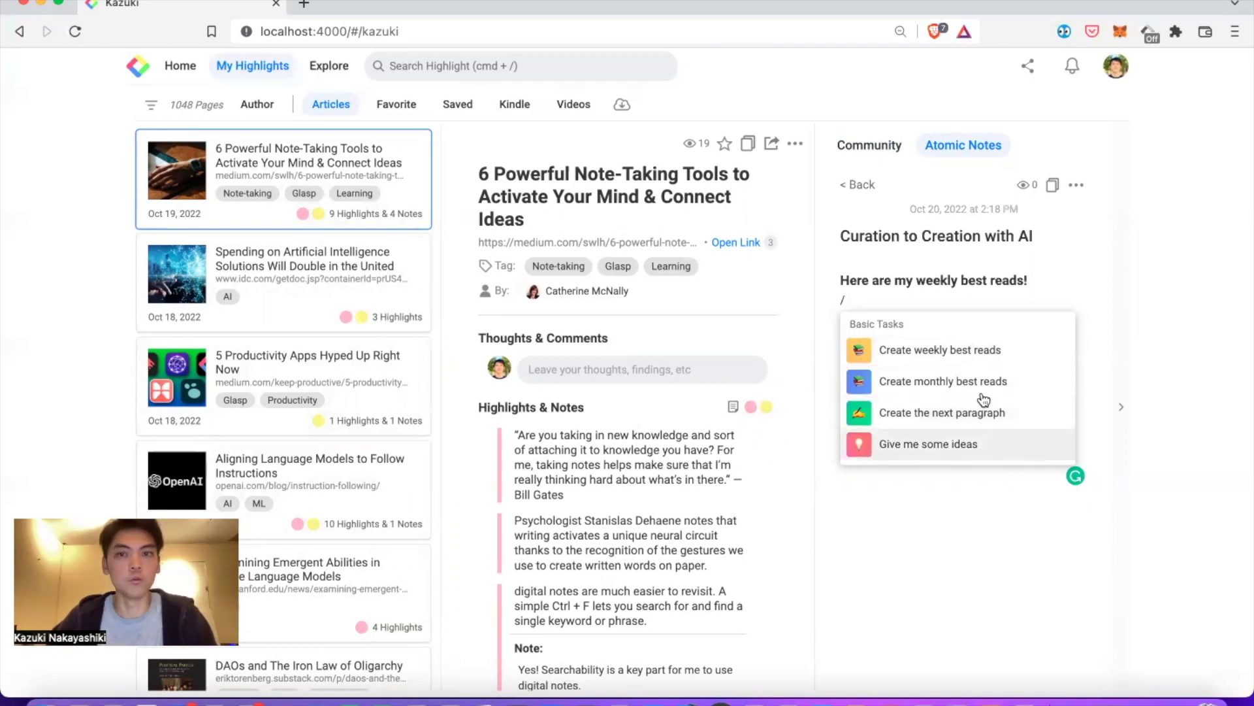
{"action": "left_click", "coordinate": [1027, 354]}
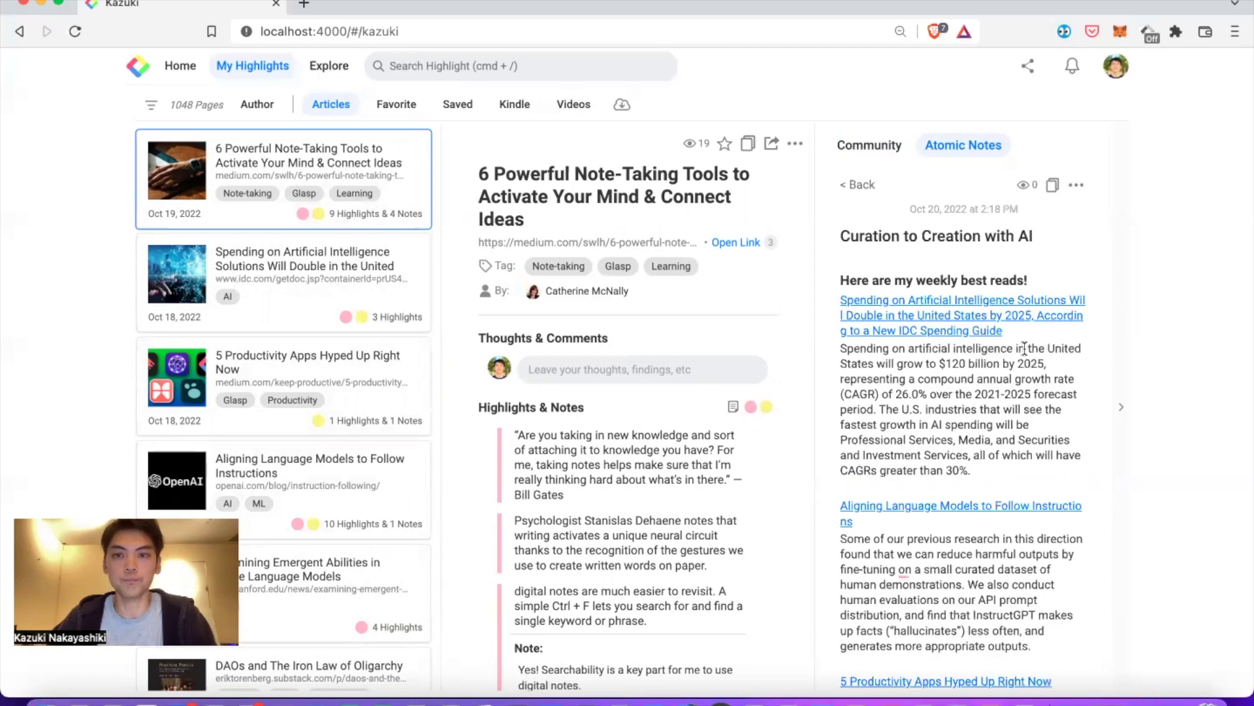
{"action": "scroll", "coordinate": [974, 420], "scroll_direction": "down", "scroll_amount": 3}
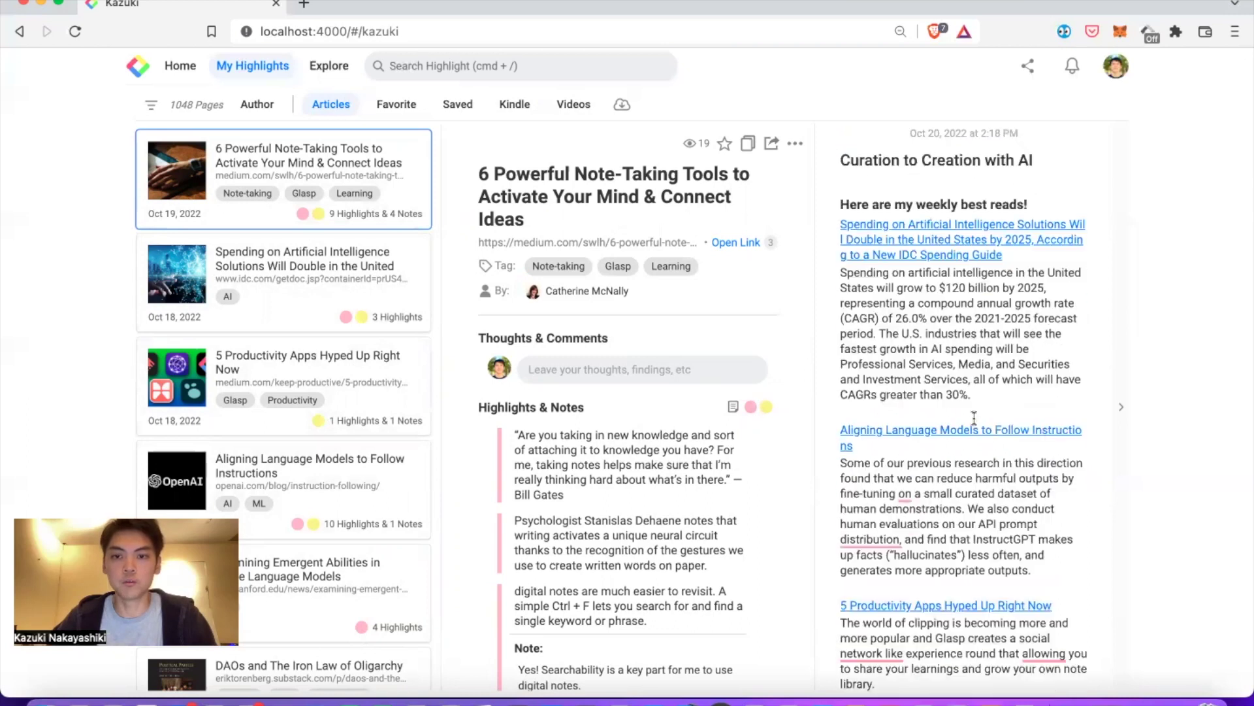
{"action": "scroll", "coordinate": [974, 419], "scroll_direction": "down", "scroll_amount": 2}
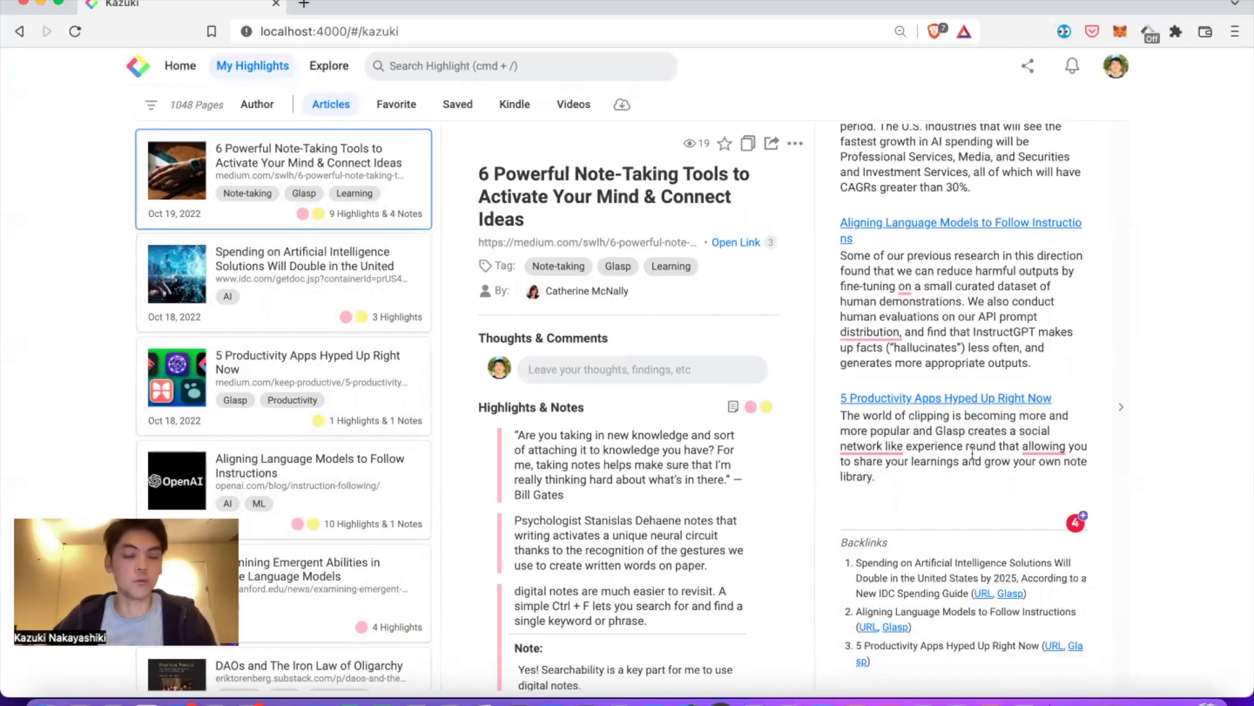
{"action": "scroll", "coordinate": [971, 456], "scroll_direction": "down", "scroll_amount": 2}
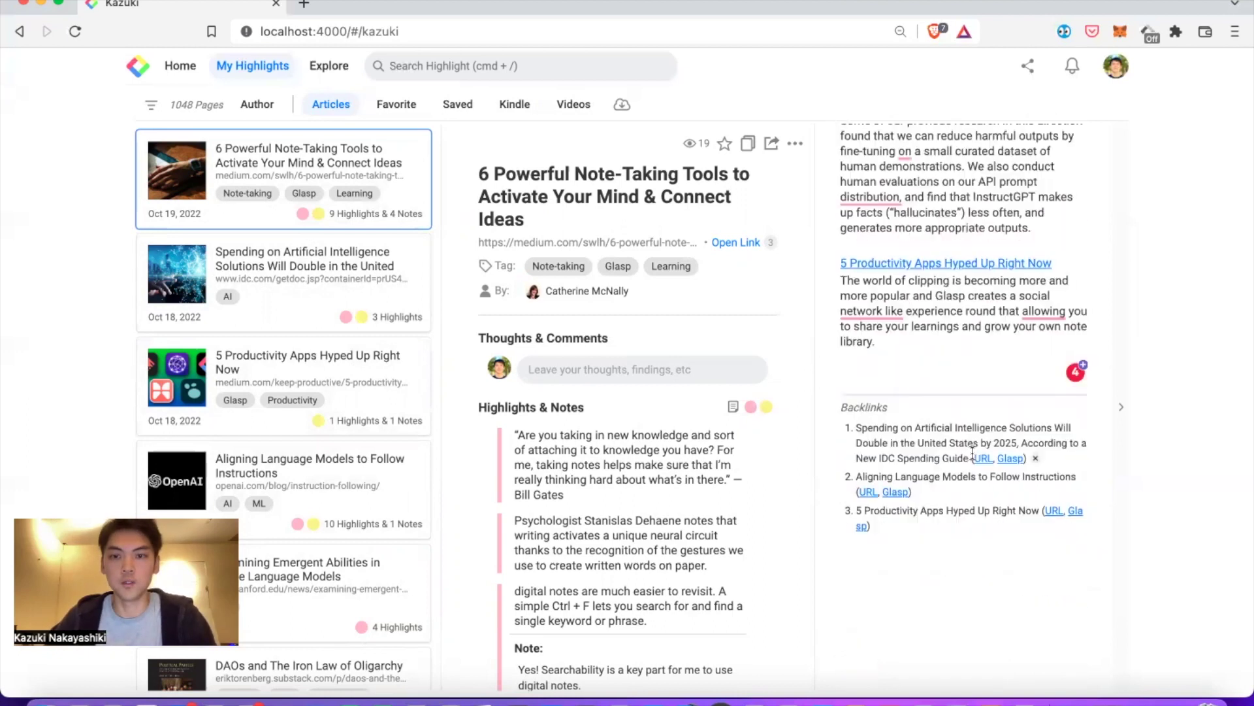
Visit the three backlinked articles, ending on the AI spending article in the reader.
{"action": "left_click", "coordinate": [1012, 460]}
{"action": "left_click", "coordinate": [894, 492]}
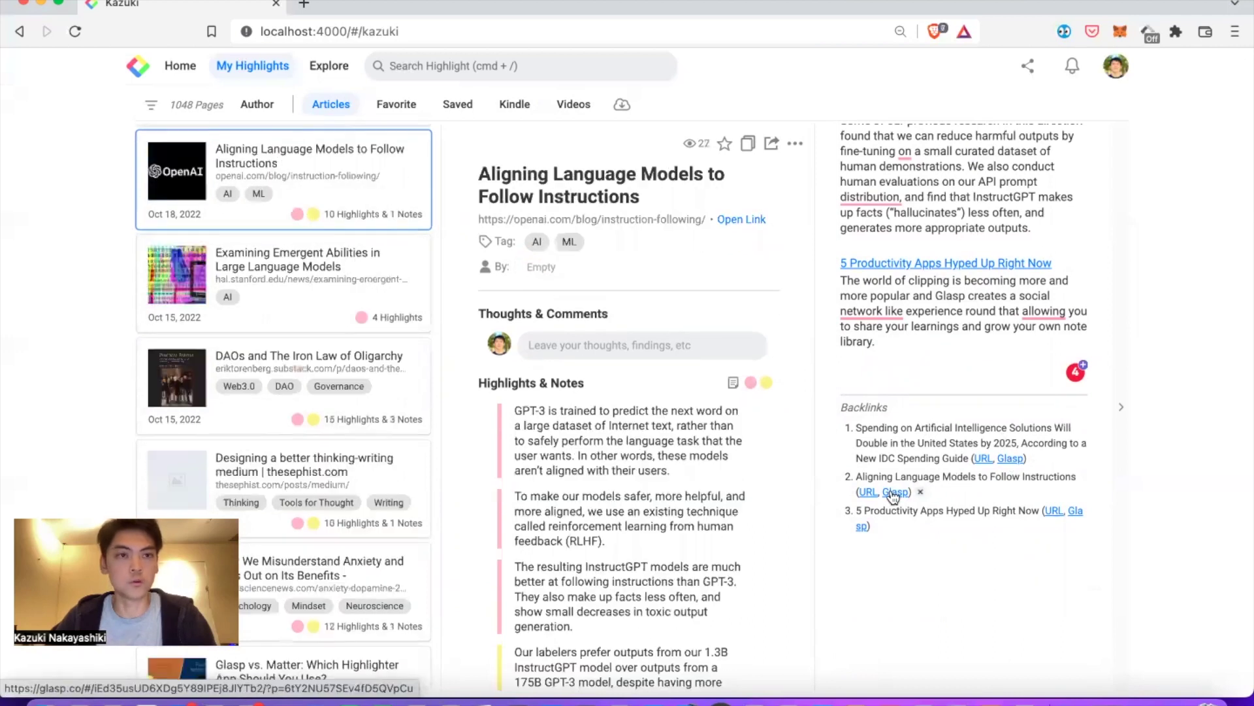
{"action": "left_click", "coordinate": [1074, 511]}
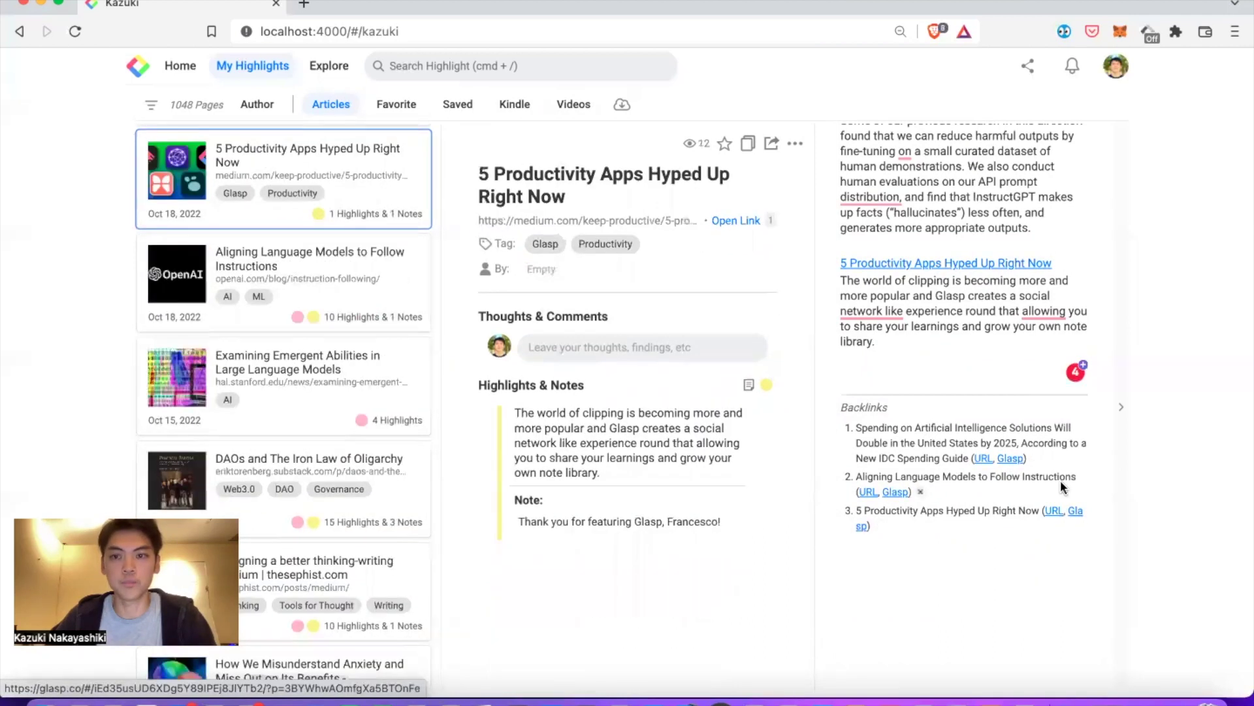
{"action": "left_click", "coordinate": [1012, 460]}
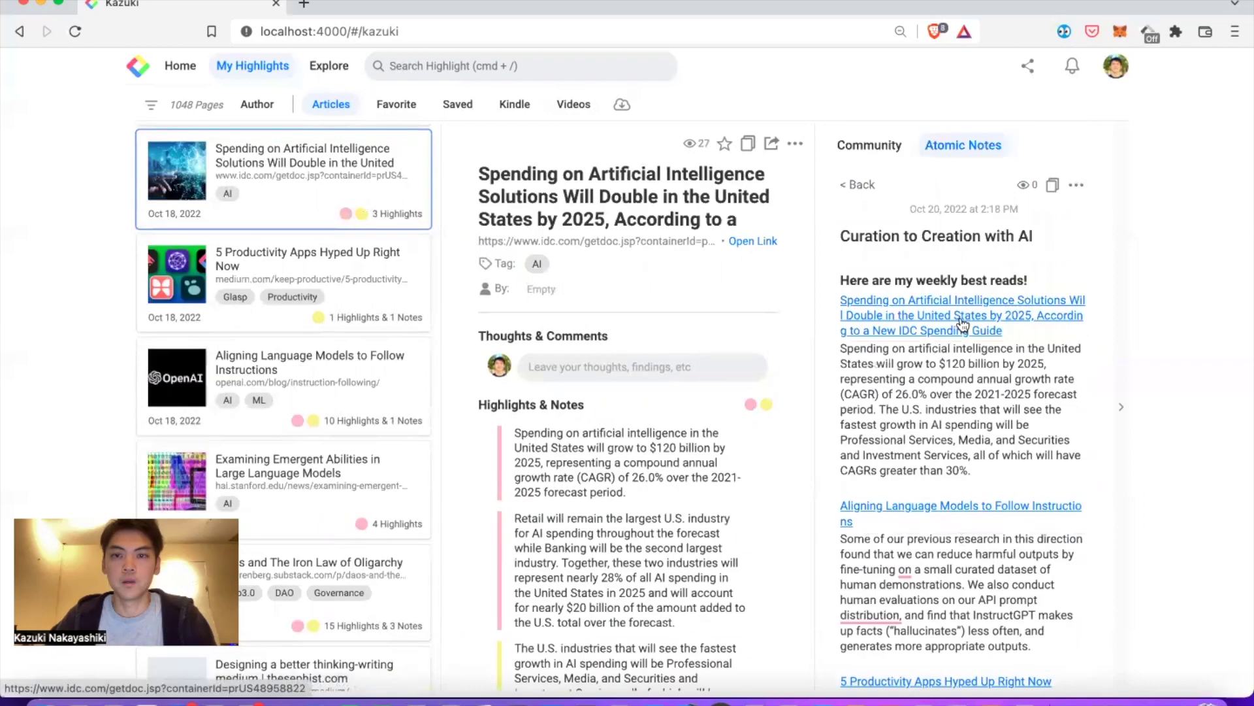
{"action": "scroll", "coordinate": [962, 325], "scroll_direction": "down", "scroll_amount": 1}
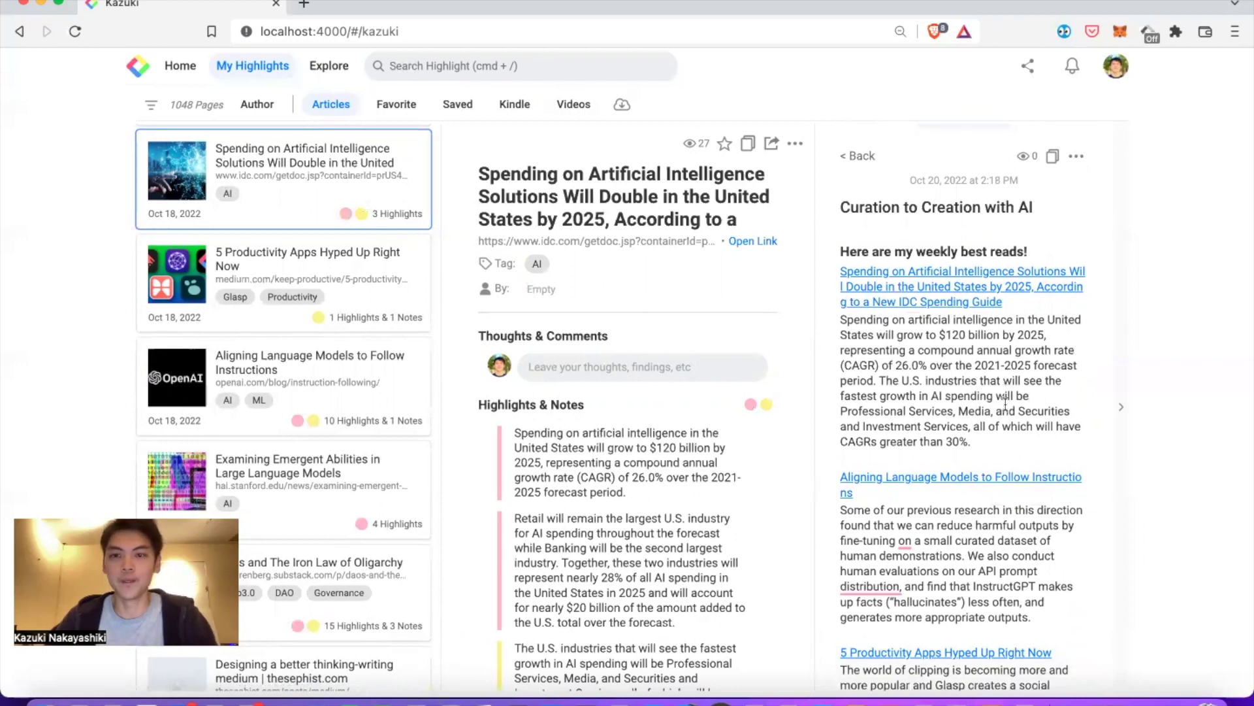
{"action": "scroll", "coordinate": [989, 413], "scroll_direction": "down", "scroll_amount": 5}
{"action": "scroll", "coordinate": [954, 422], "scroll_direction": "down", "scroll_amount": 2}
Append an AI-continued paragraph on AI market growth to $120 billion by 2025.
{"action": "left_click", "coordinate": [935, 384]}
{"action": "key", "text": "Return"}
{"action": "key", "text": "Return"}
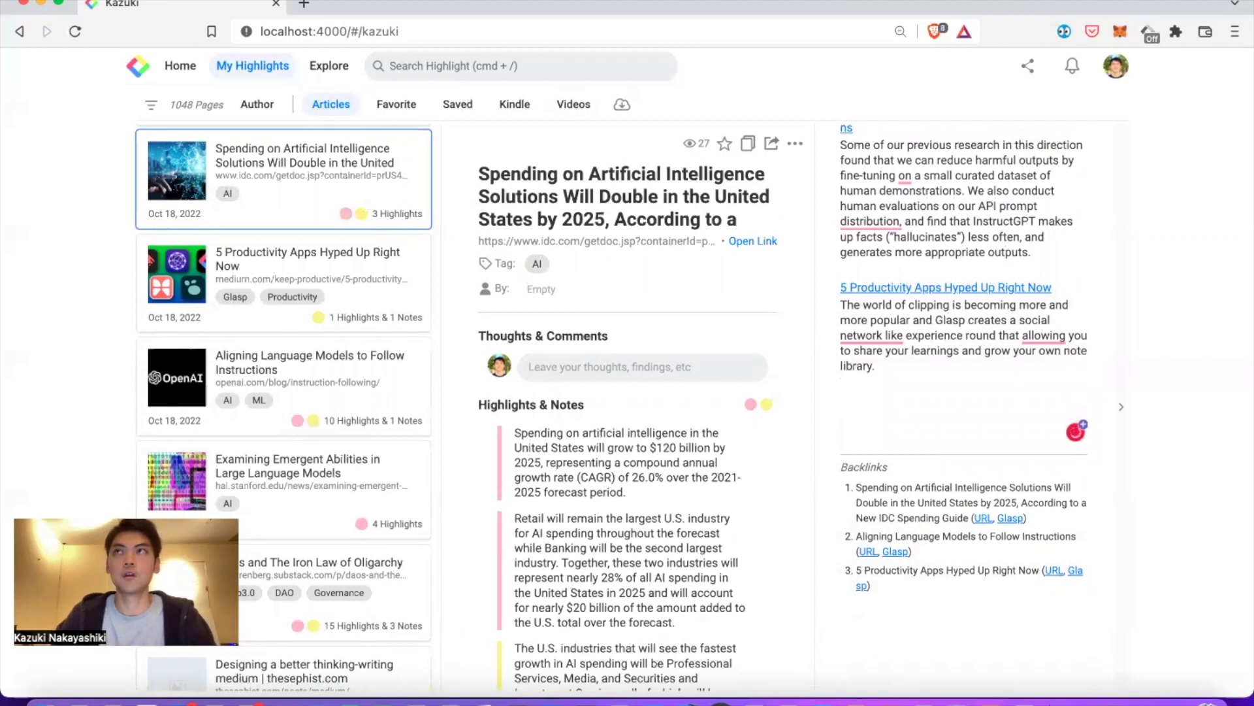
{"action": "type", "text": "The "}
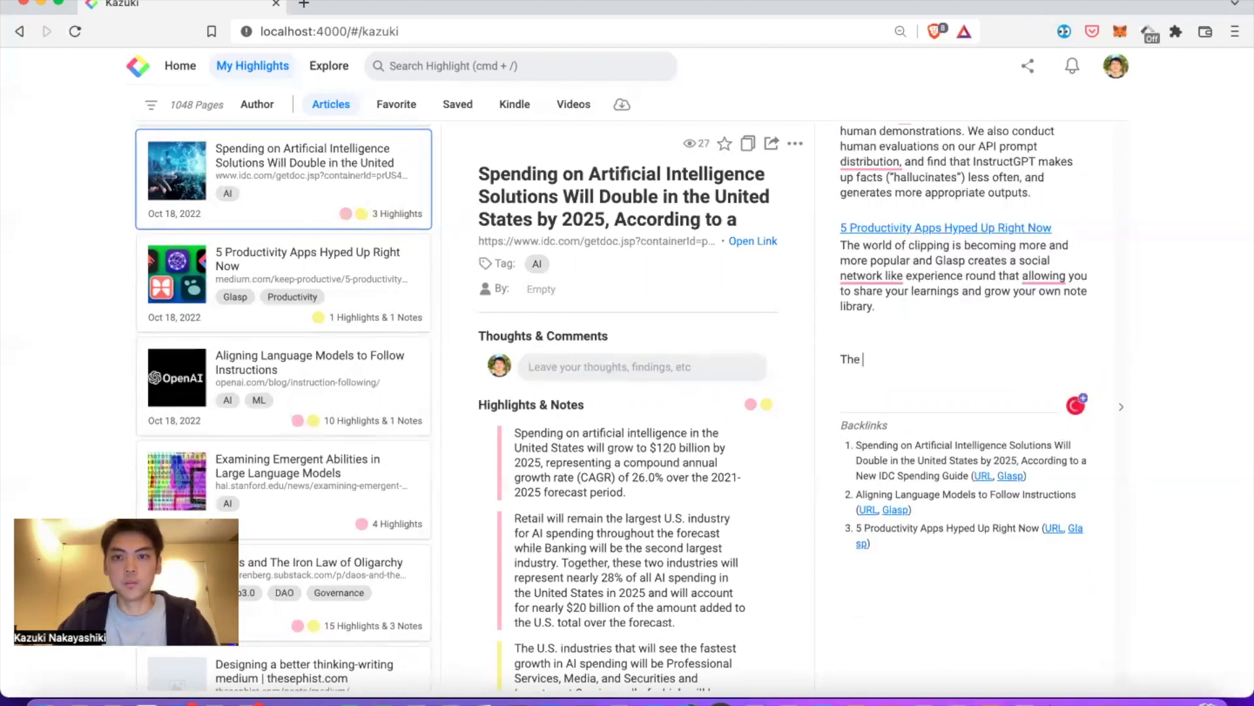
{"action": "type", "text": "market size of"}
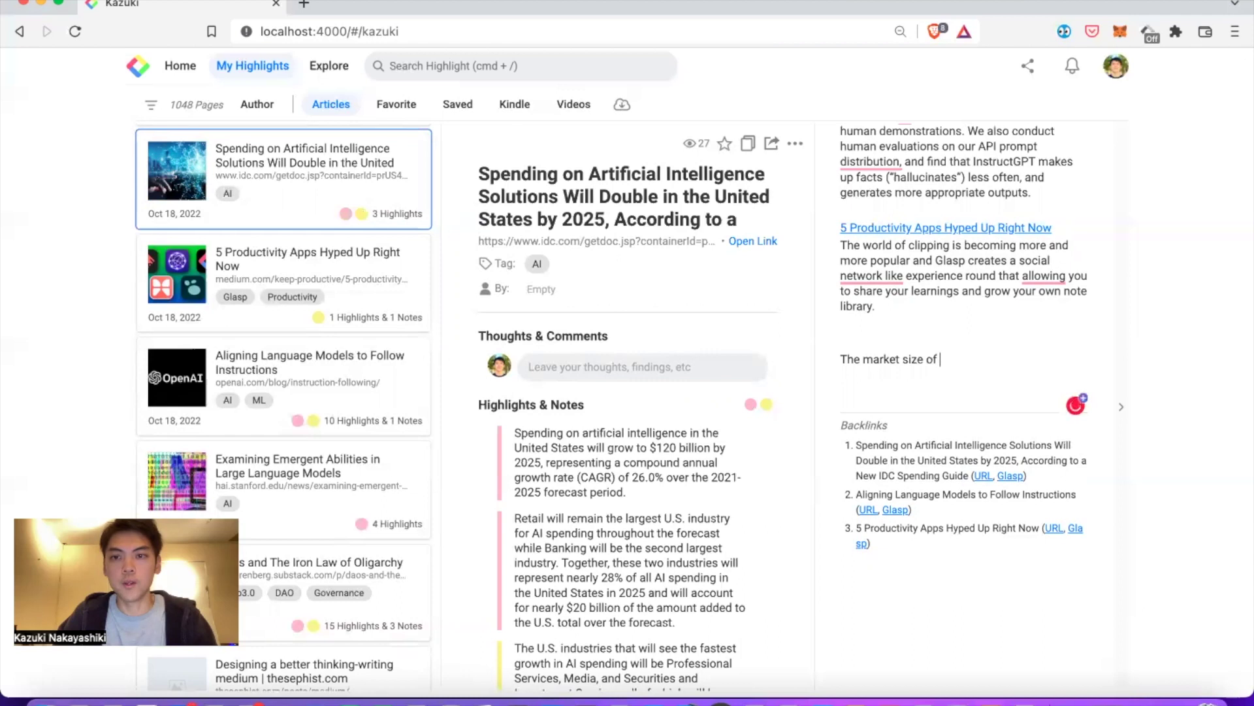
{"action": "type", "text": " AI will gor"}
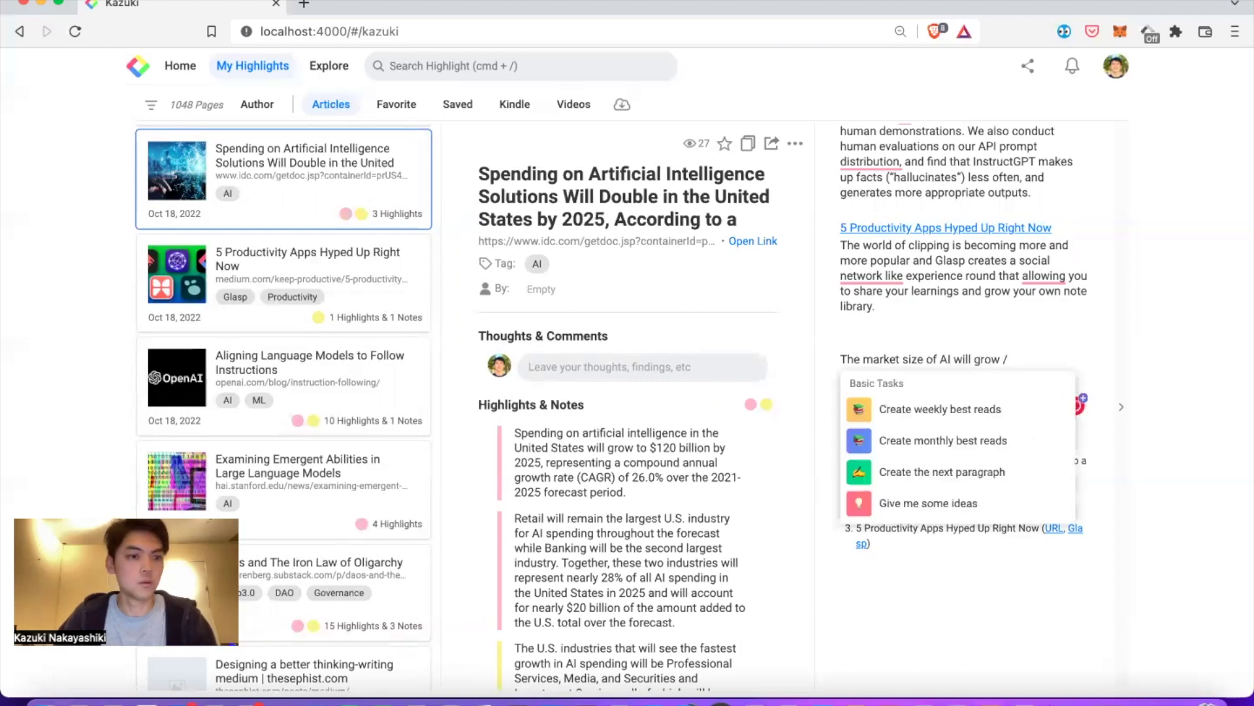
{"action": "key", "text": "Down"}
{"action": "key", "text": "Down"}
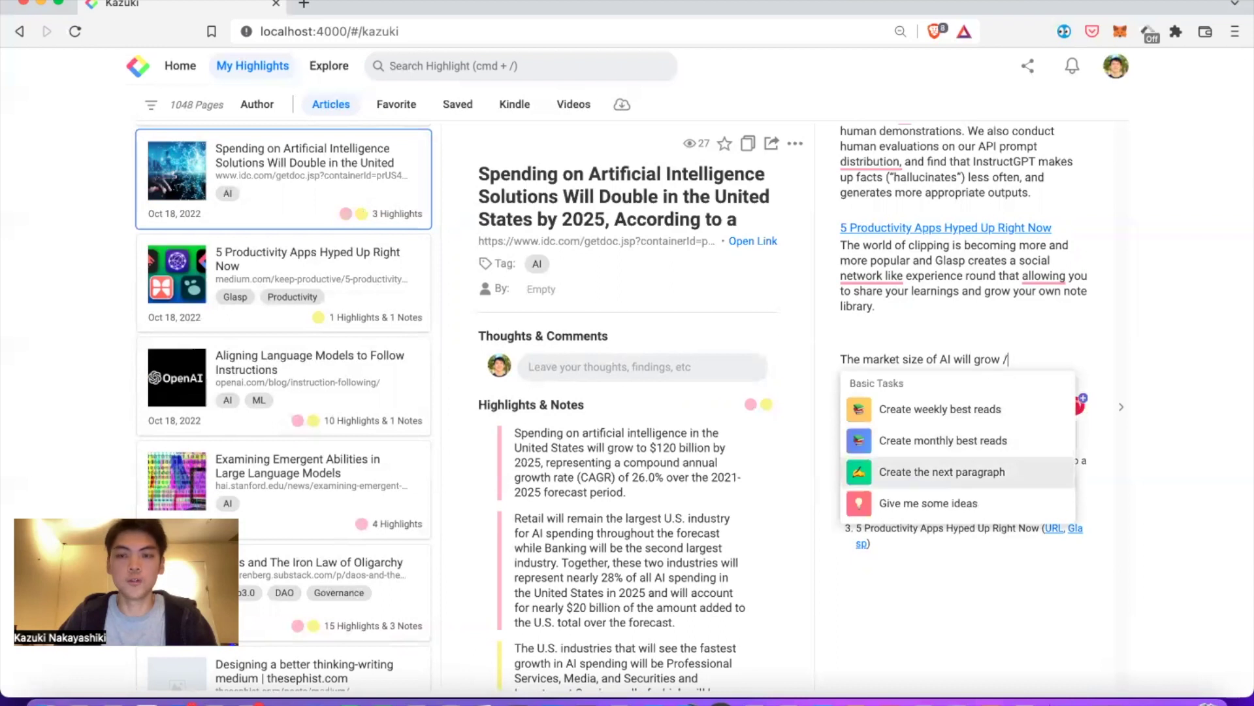
{"action": "key", "text": "Return"}
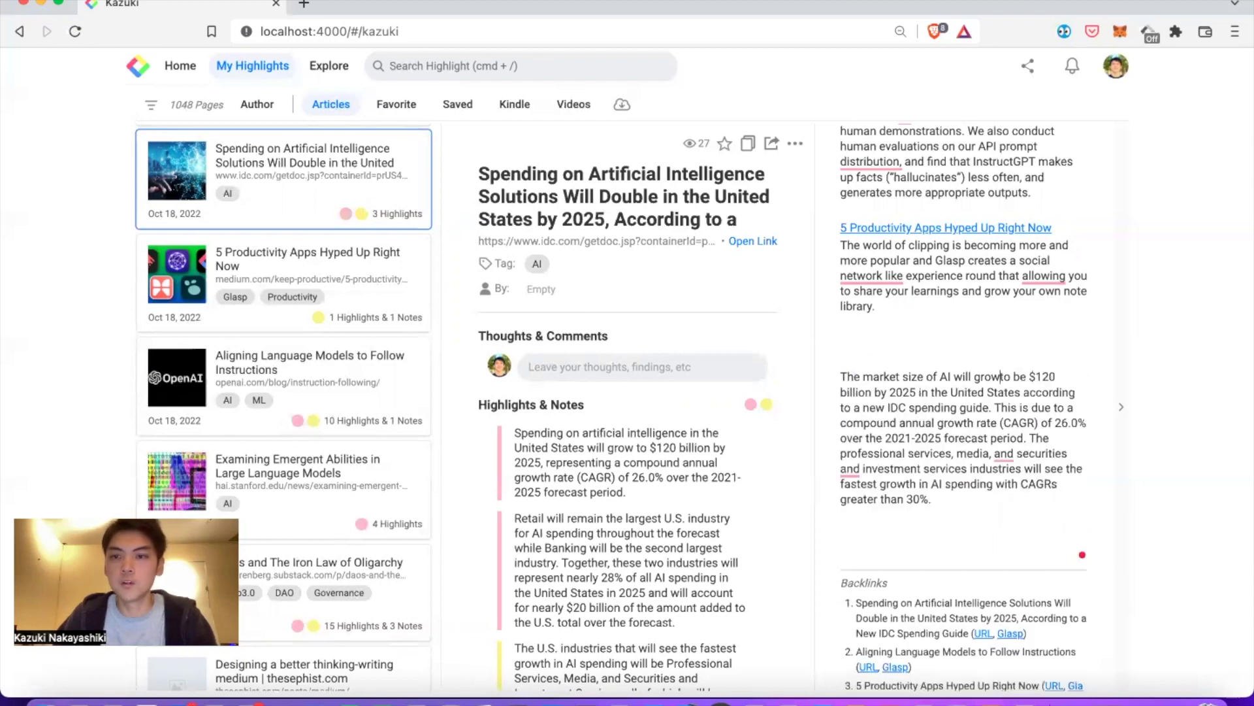
{"action": "scroll", "coordinate": [890, 328], "scroll_direction": "down", "scroll_amount": 2}
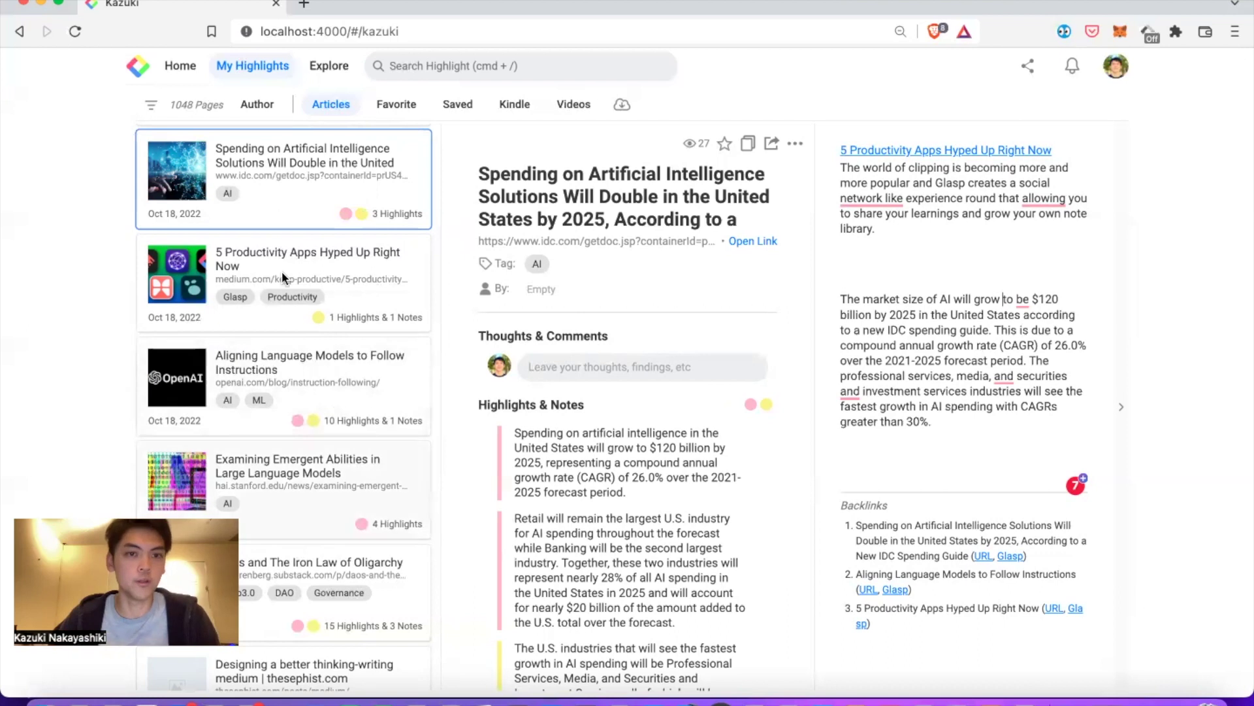
{"action": "scroll", "coordinate": [1007, 337], "scroll_direction": "up", "scroll_amount": 1}
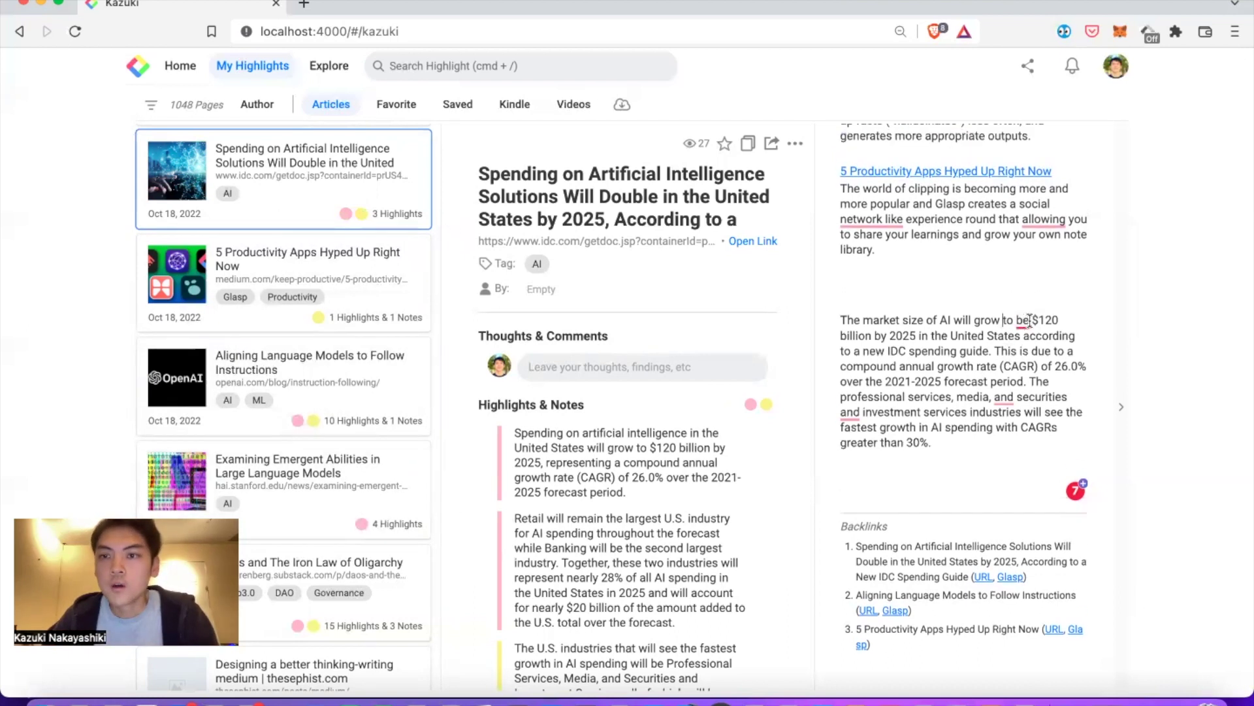
{"action": "left_click_drag", "start_coordinate": [1032, 320], "coordinate": [917, 336]}
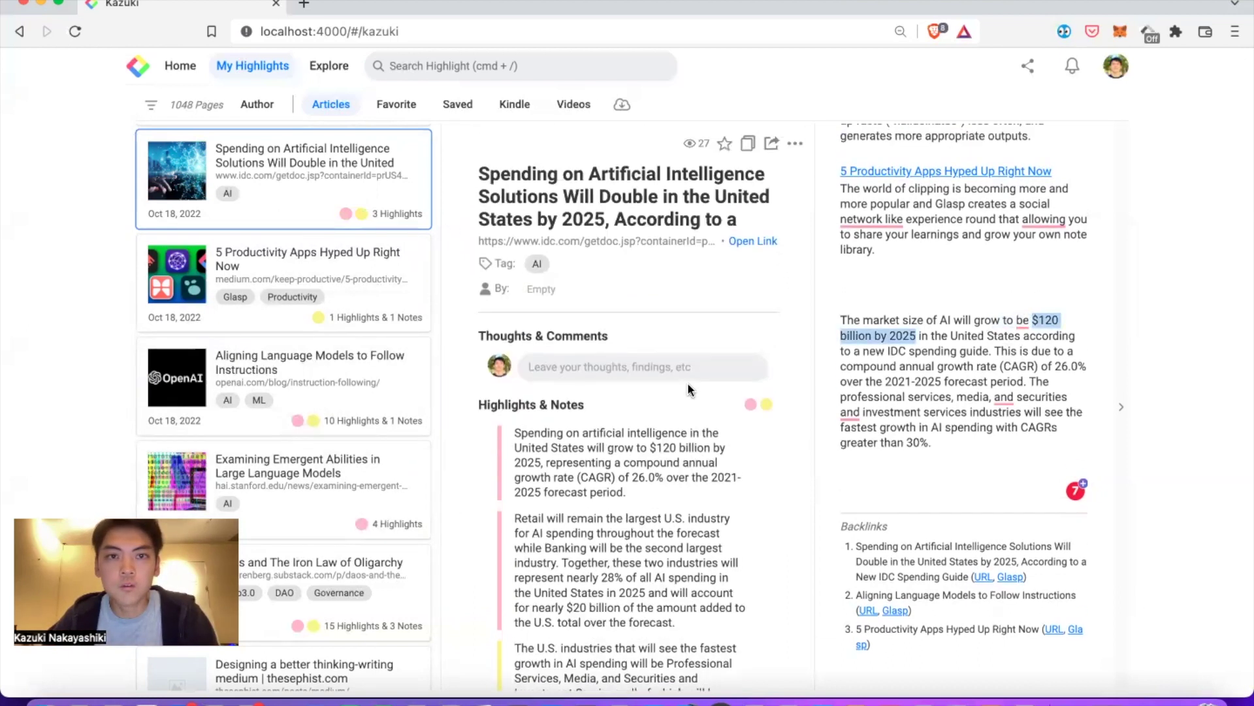
{"action": "scroll", "coordinate": [687, 383], "scroll_direction": "down", "scroll_amount": 1}
{"action": "scroll", "coordinate": [687, 382], "scroll_direction": "up", "scroll_amount": 1}
{"action": "scroll", "coordinate": [656, 229], "scroll_direction": "down", "scroll_amount": 1}
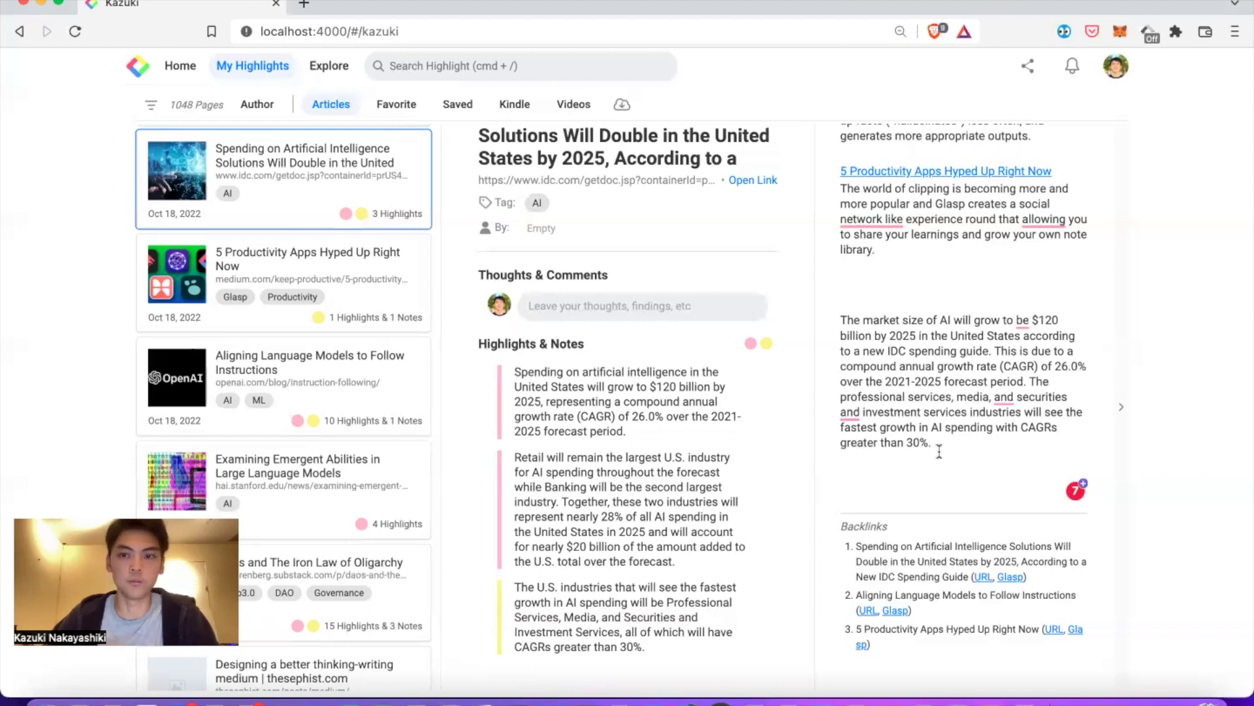
Copy the whole atomic note's content and switch to a blank Notion page.
{"action": "key", "text": "Return"}
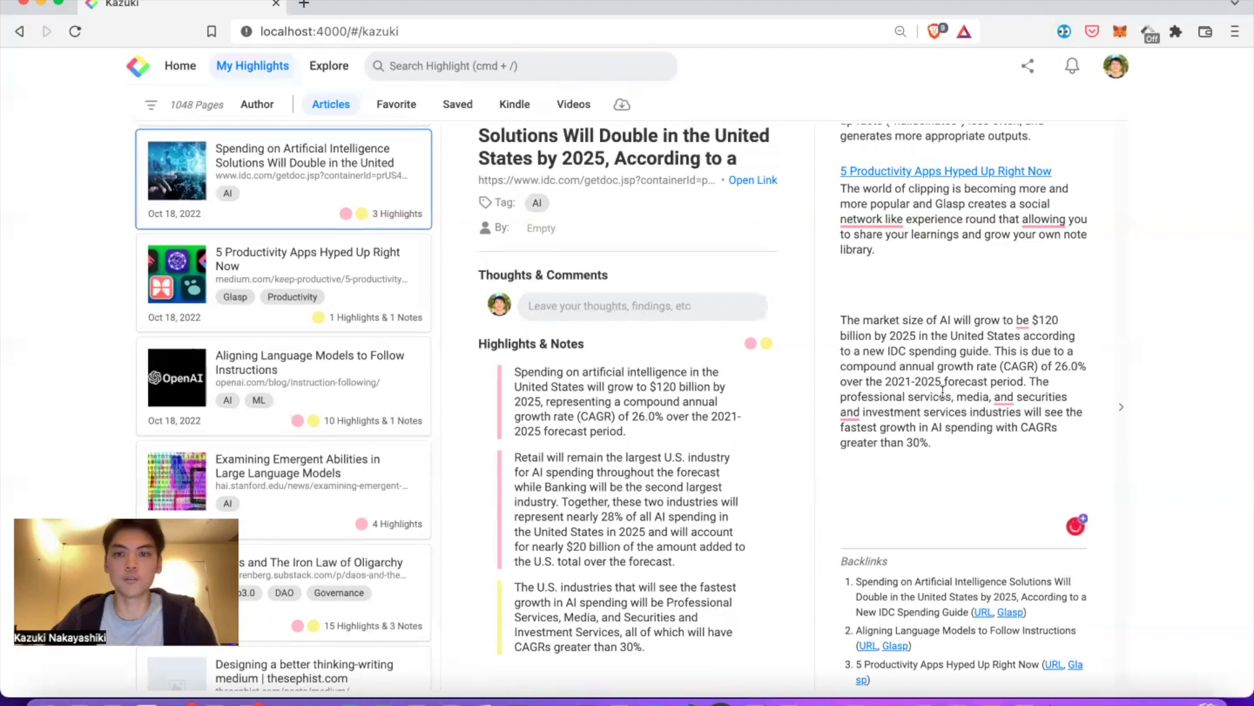
{"action": "scroll", "coordinate": [942, 394], "scroll_direction": "up", "scroll_amount": 5}
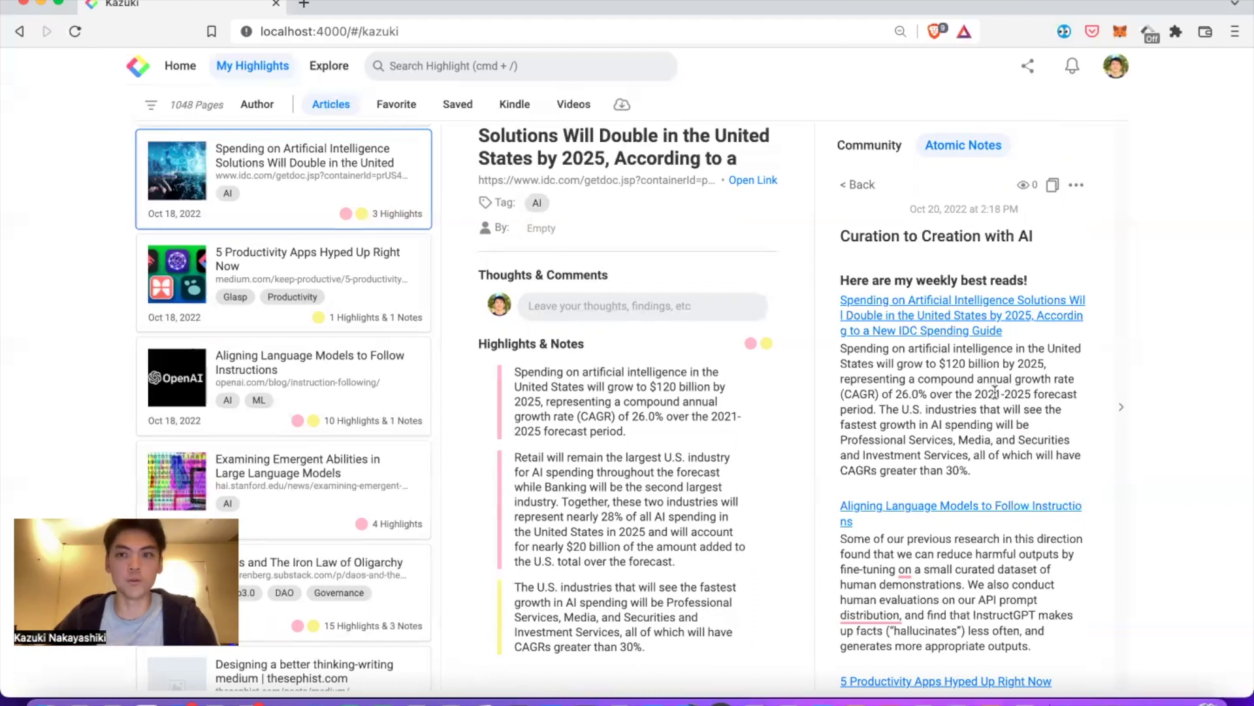
{"action": "scroll", "coordinate": [995, 392], "scroll_direction": "down", "scroll_amount": 5}
{"action": "scroll", "coordinate": [994, 392], "scroll_direction": "down", "scroll_amount": 3}
{"action": "scroll", "coordinate": [994, 391], "scroll_direction": "down", "scroll_amount": 2}
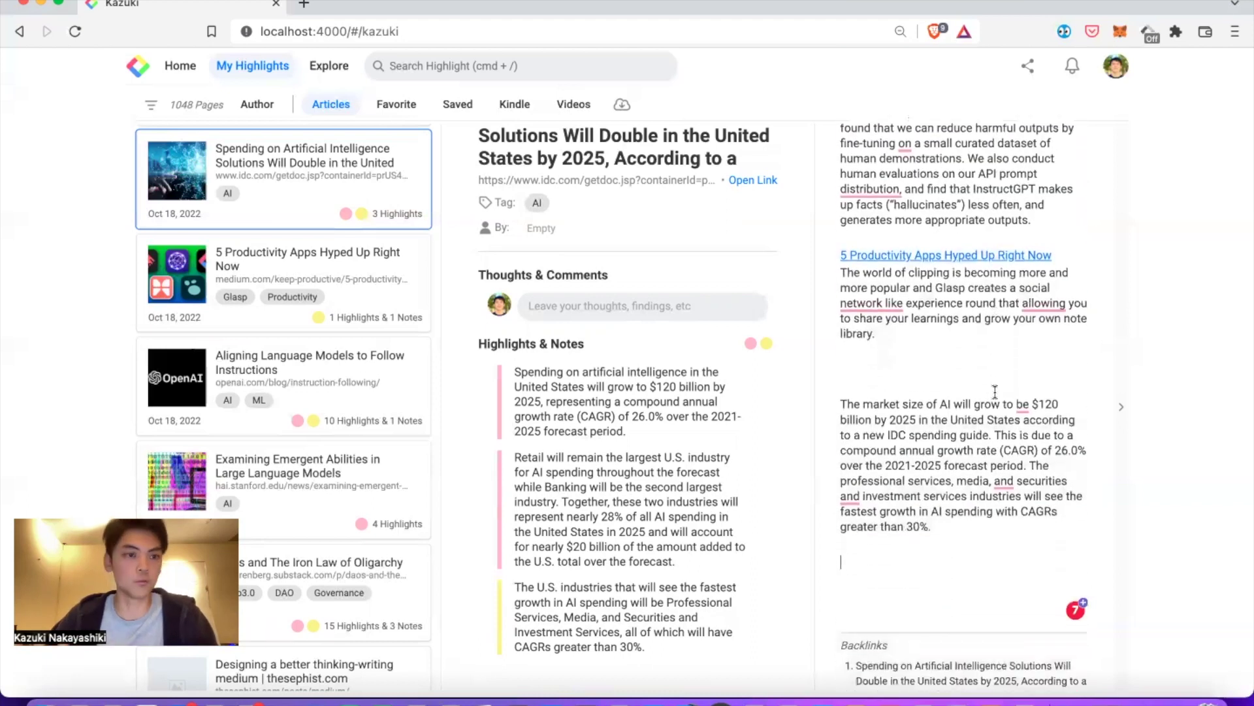
{"action": "scroll", "coordinate": [994, 392], "scroll_direction": "down", "scroll_amount": 1}
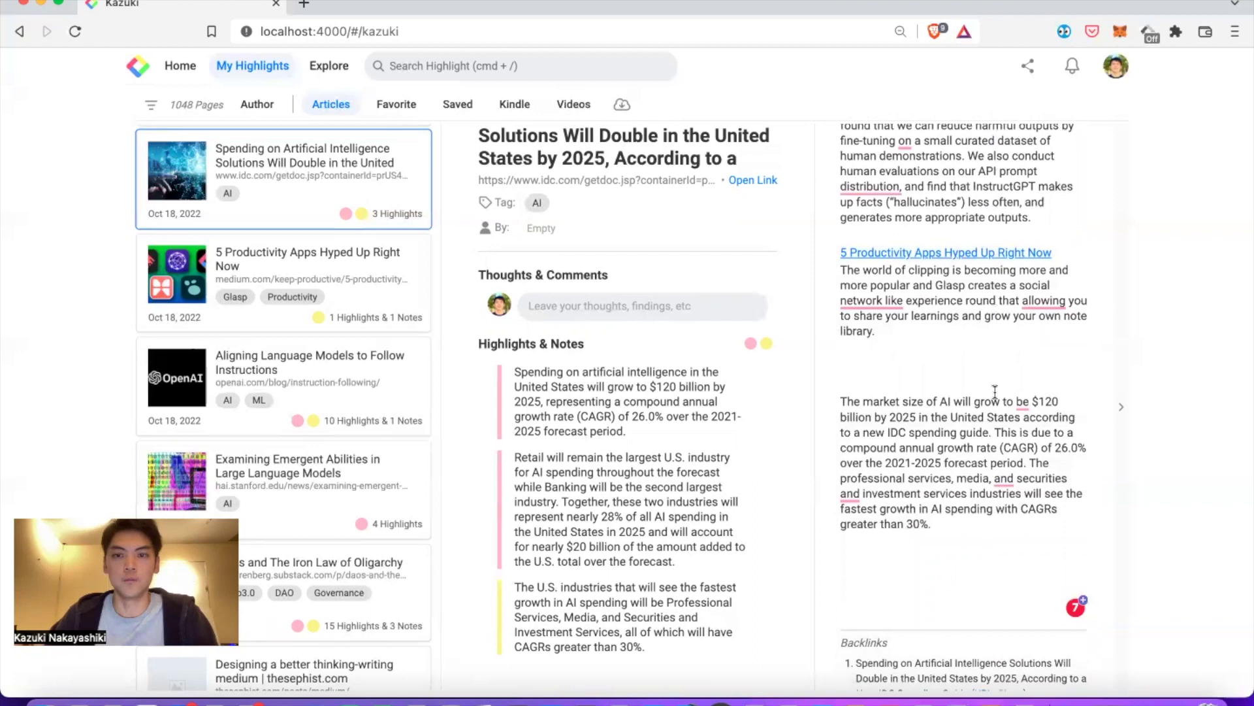
{"action": "scroll", "coordinate": [990, 387], "scroll_direction": "down", "scroll_amount": 1}
{"action": "scroll", "coordinate": [983, 377], "scroll_direction": "down", "scroll_amount": 1}
{"action": "scroll", "coordinate": [983, 377], "scroll_direction": "up", "scroll_amount": 7}
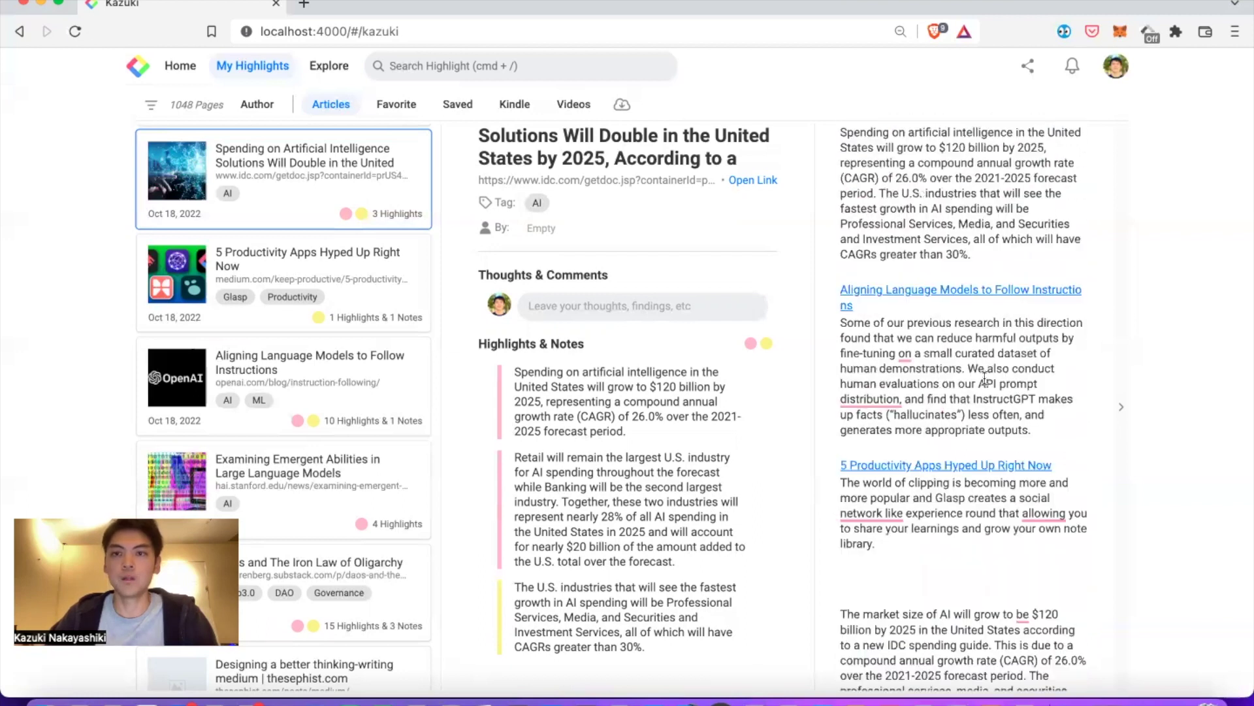
{"action": "scroll", "coordinate": [983, 377], "scroll_direction": "up", "scroll_amount": 5}
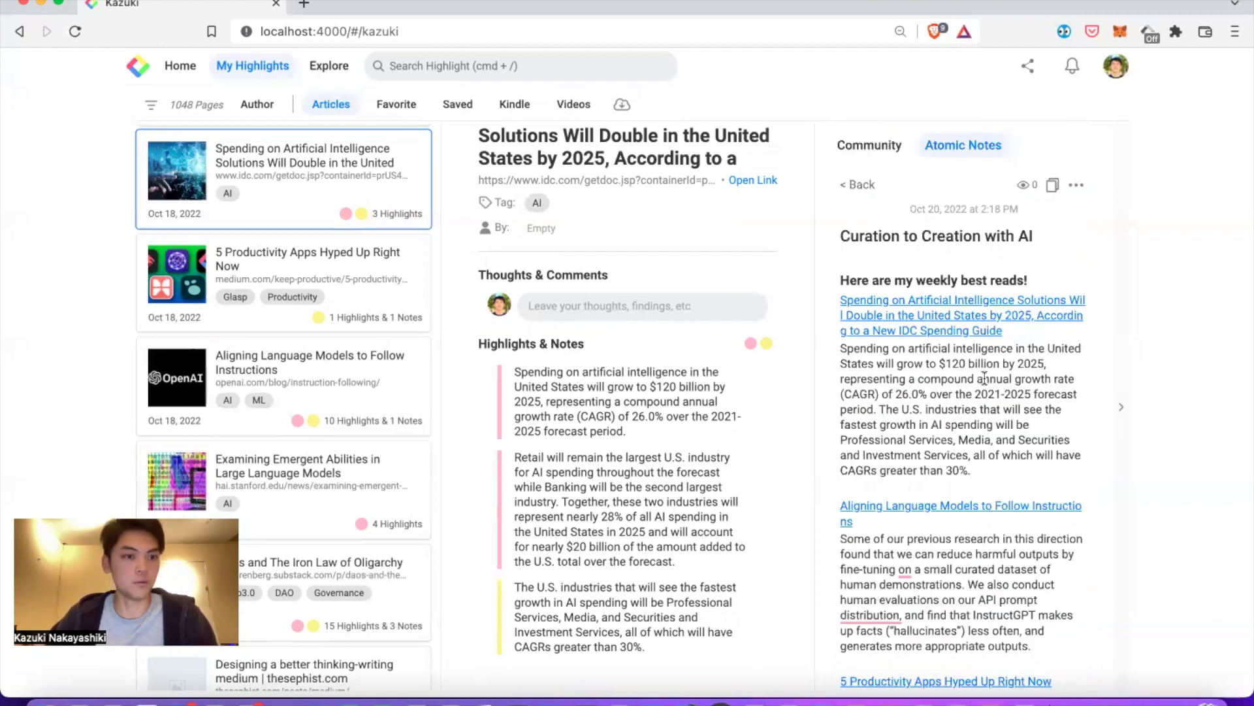
{"action": "left_click", "coordinate": [1052, 187]}
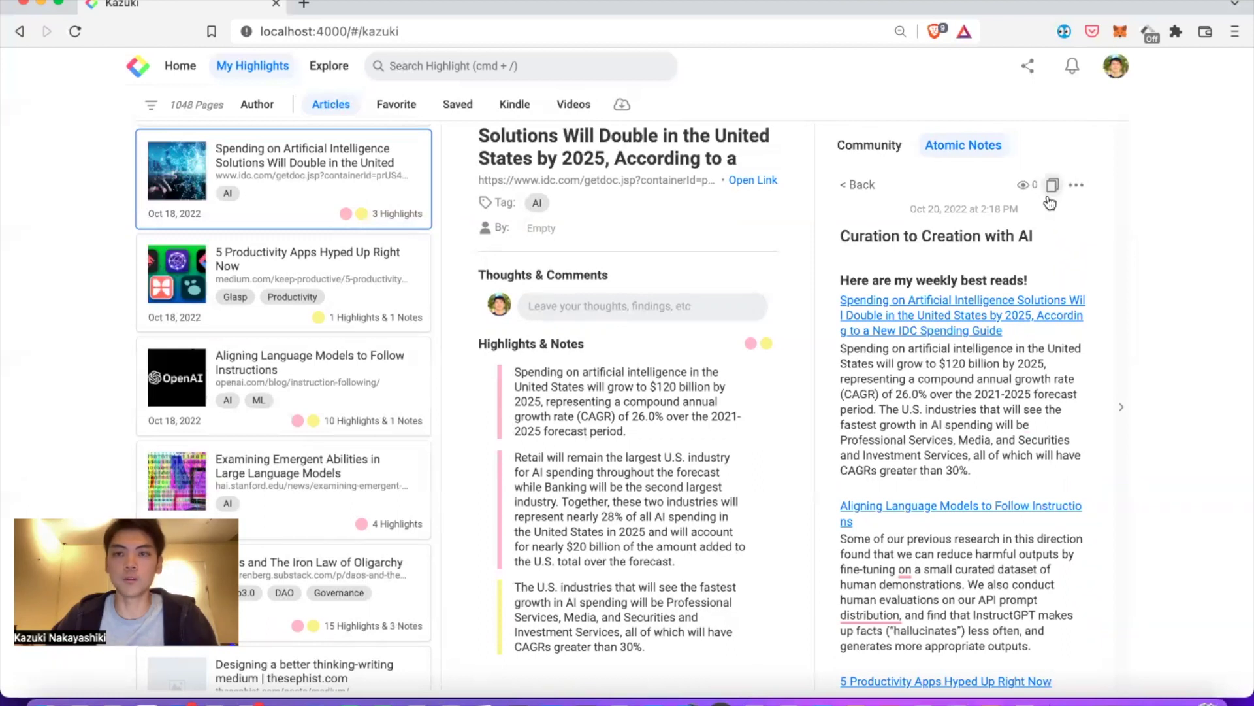
{"action": "key", "text": "super+Tab"}
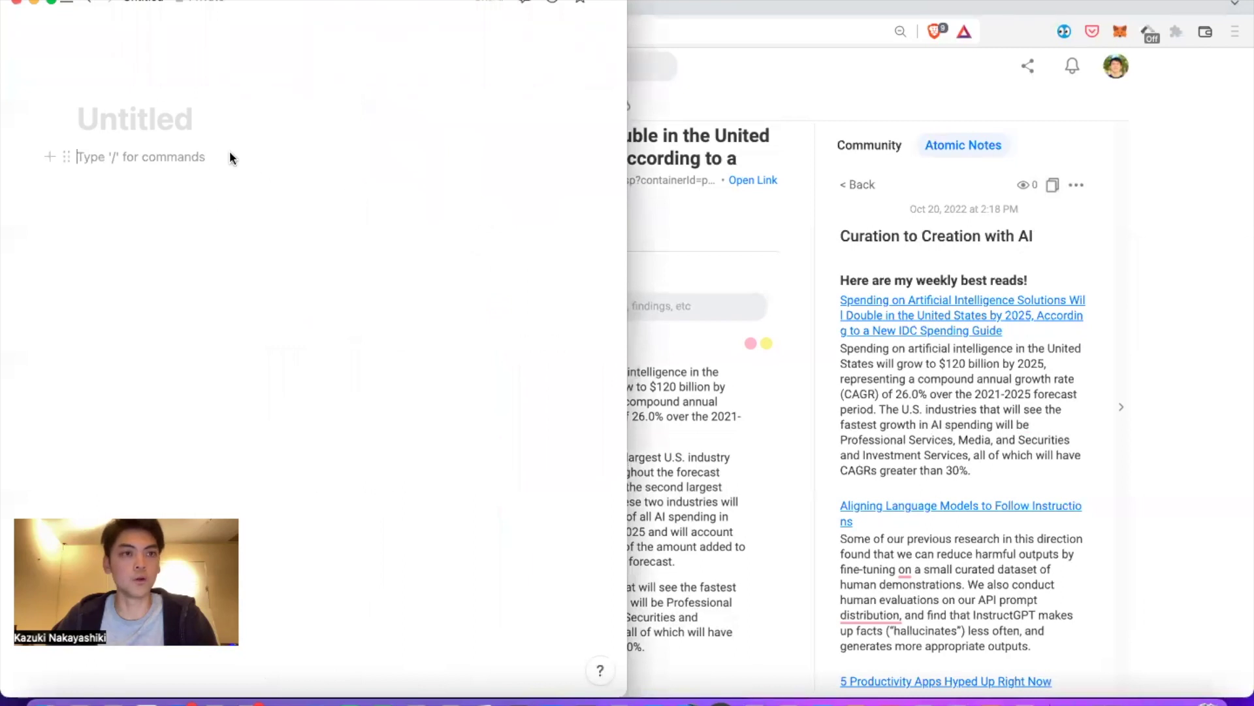
Paste the note into Notion and space out the first two article paragraphs.
{"action": "key", "text": "super+v"}
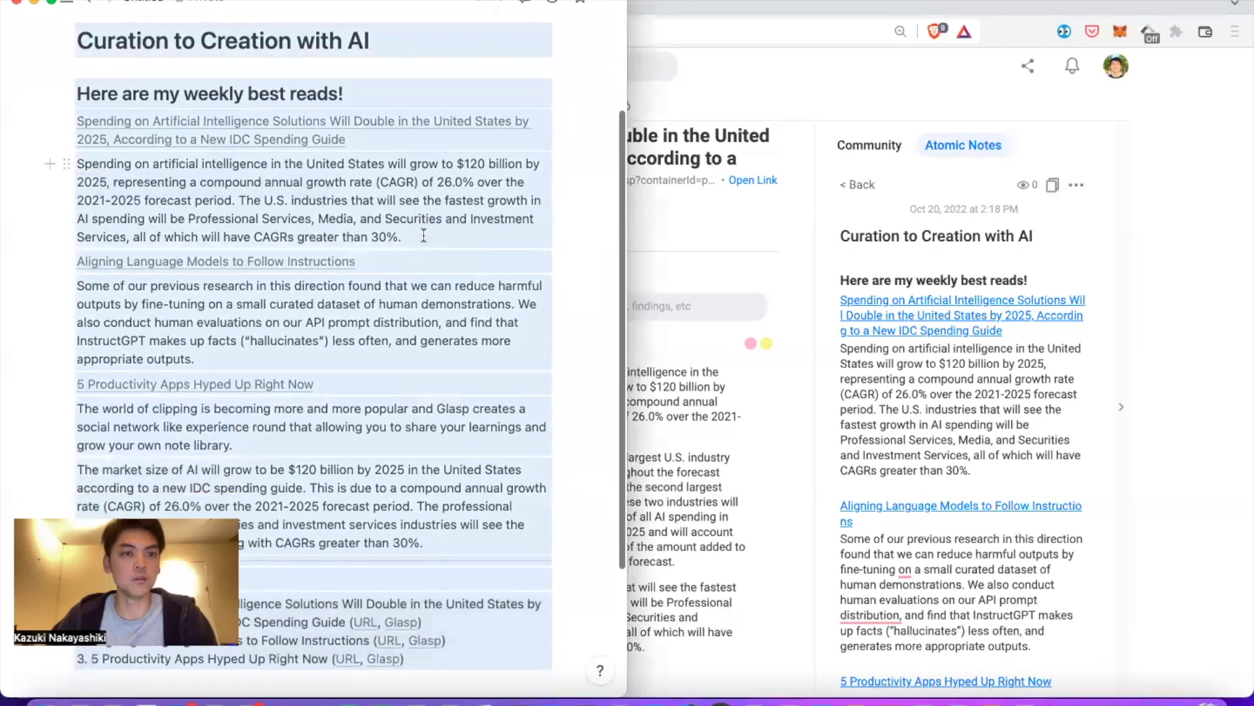
{"action": "left_click", "coordinate": [424, 236]}
{"action": "key", "text": "Return"}
{"action": "left_click", "coordinate": [382, 254]}
{"action": "key", "text": "Return"}
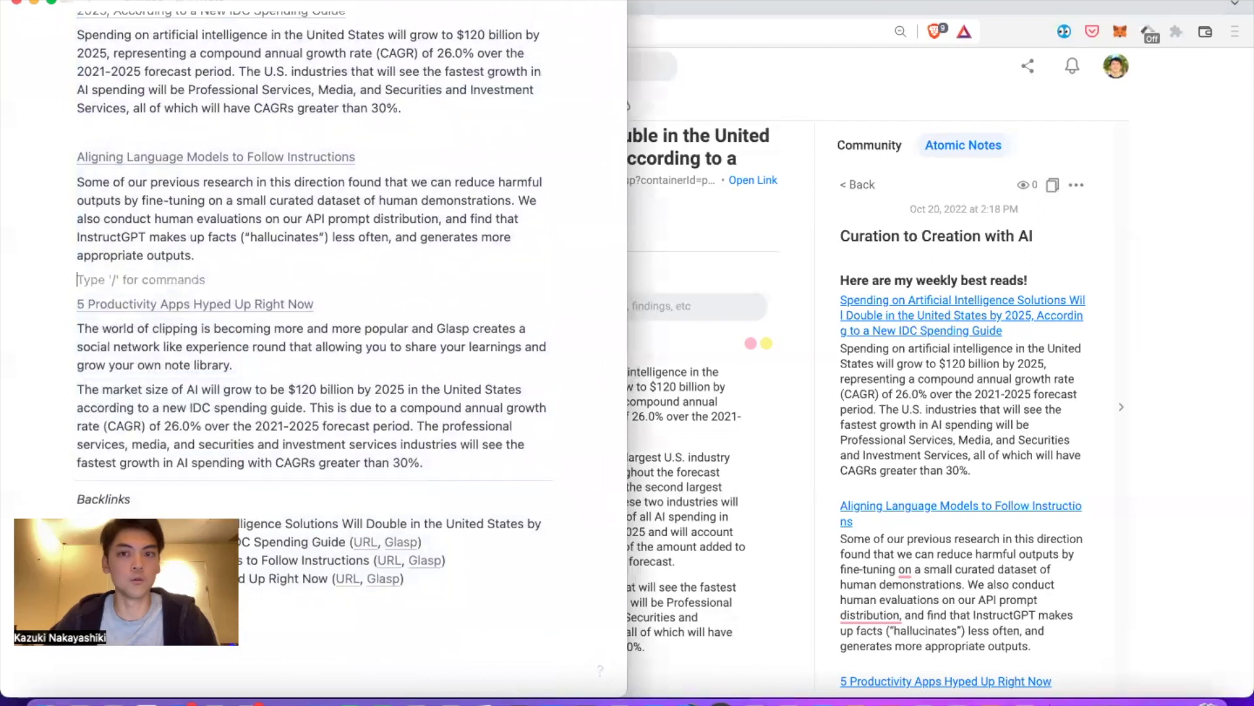
{"action": "scroll", "coordinate": [478, 293], "scroll_direction": "down", "scroll_amount": 1}
Add blank lines after the note library and market-size paragraphs, before the backlinks.
{"action": "left_click", "coordinate": [330, 314]}
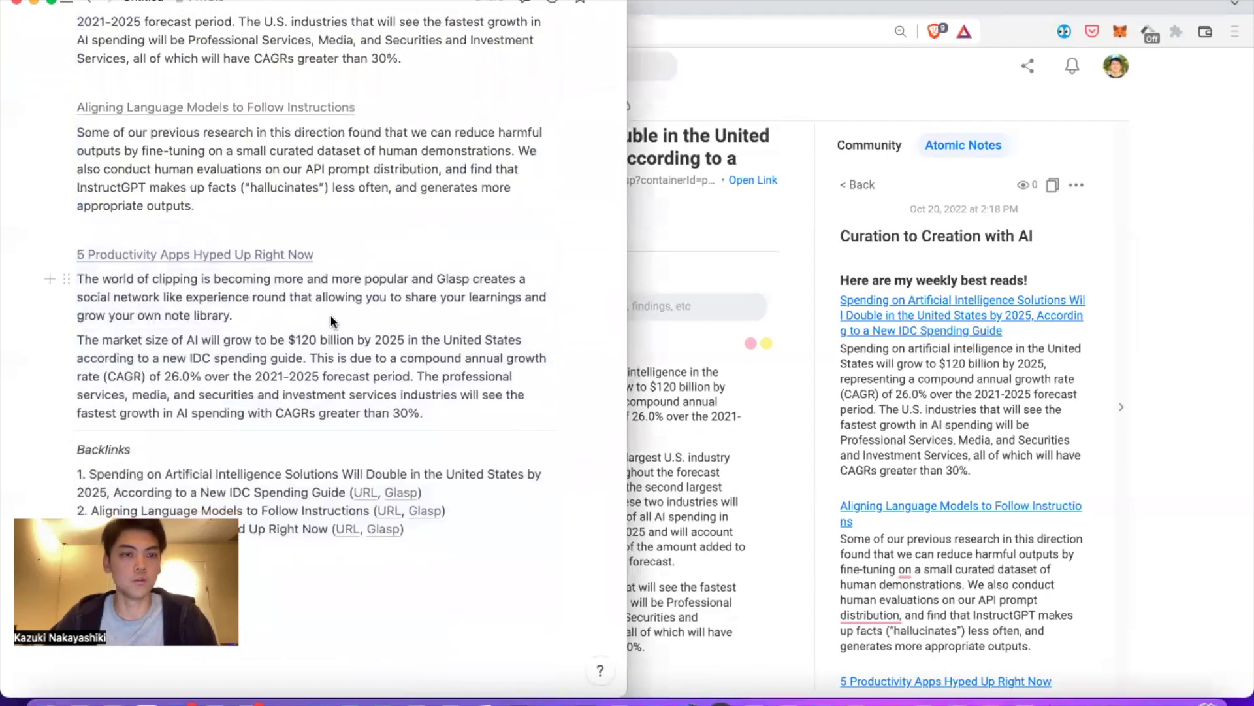
{"action": "key", "text": "Return"}
{"action": "scroll", "coordinate": [441, 353], "scroll_direction": "down", "scroll_amount": 1}
{"action": "left_click", "coordinate": [476, 380]}
{"action": "key", "text": "Return"}
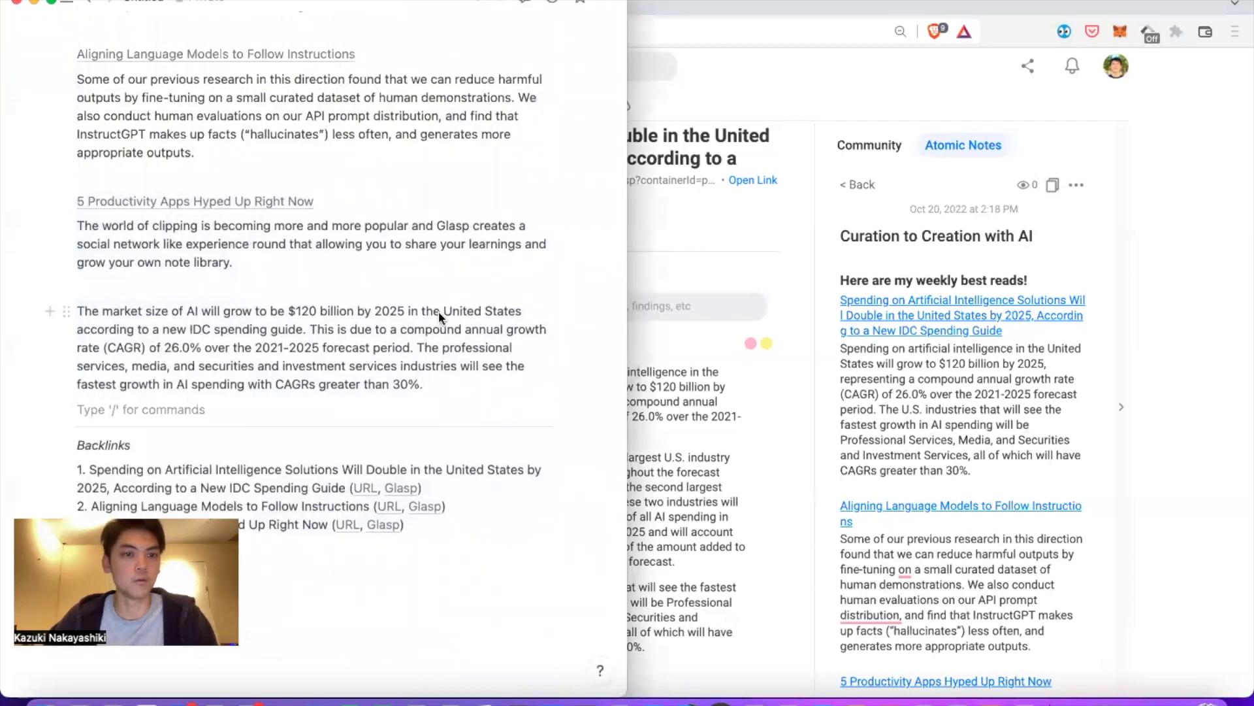
{"action": "left_click", "coordinate": [438, 311]}
{"action": "scroll", "coordinate": [436, 309], "scroll_direction": "down", "scroll_amount": 1}
{"action": "scroll", "coordinate": [436, 309], "scroll_direction": "up", "scroll_amount": 8}
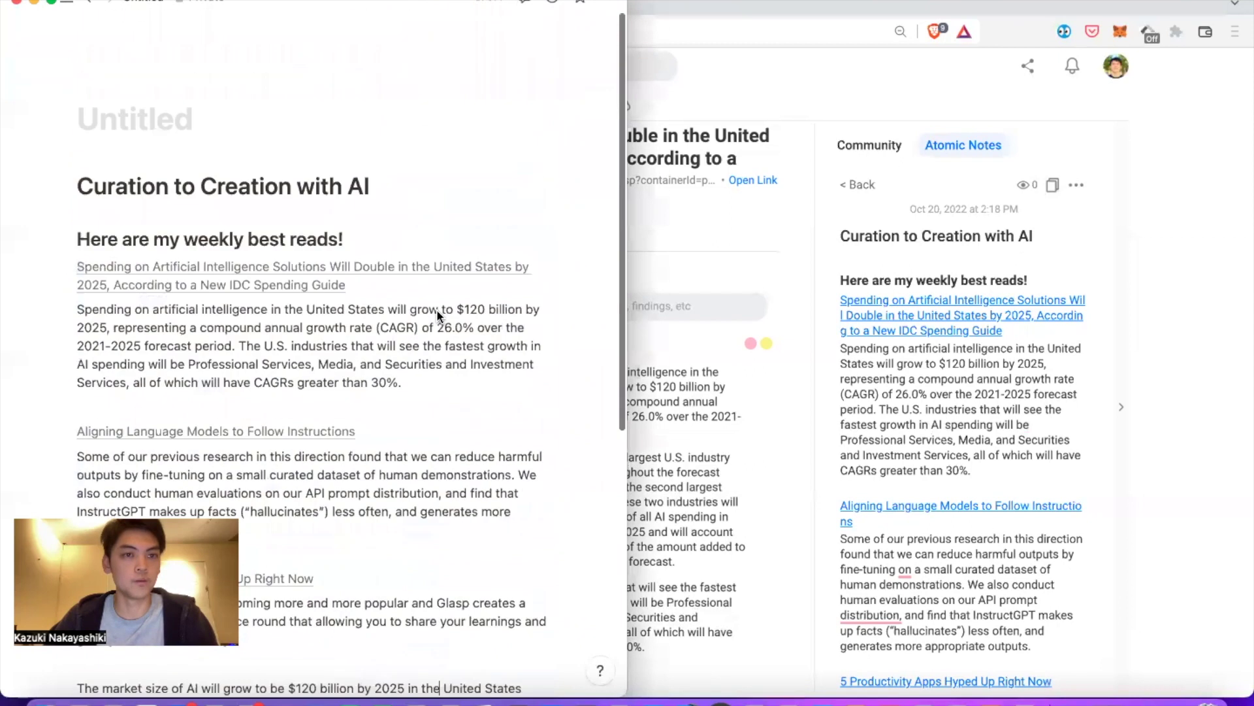
{"action": "mouse_move", "coordinate": [418, 387]}
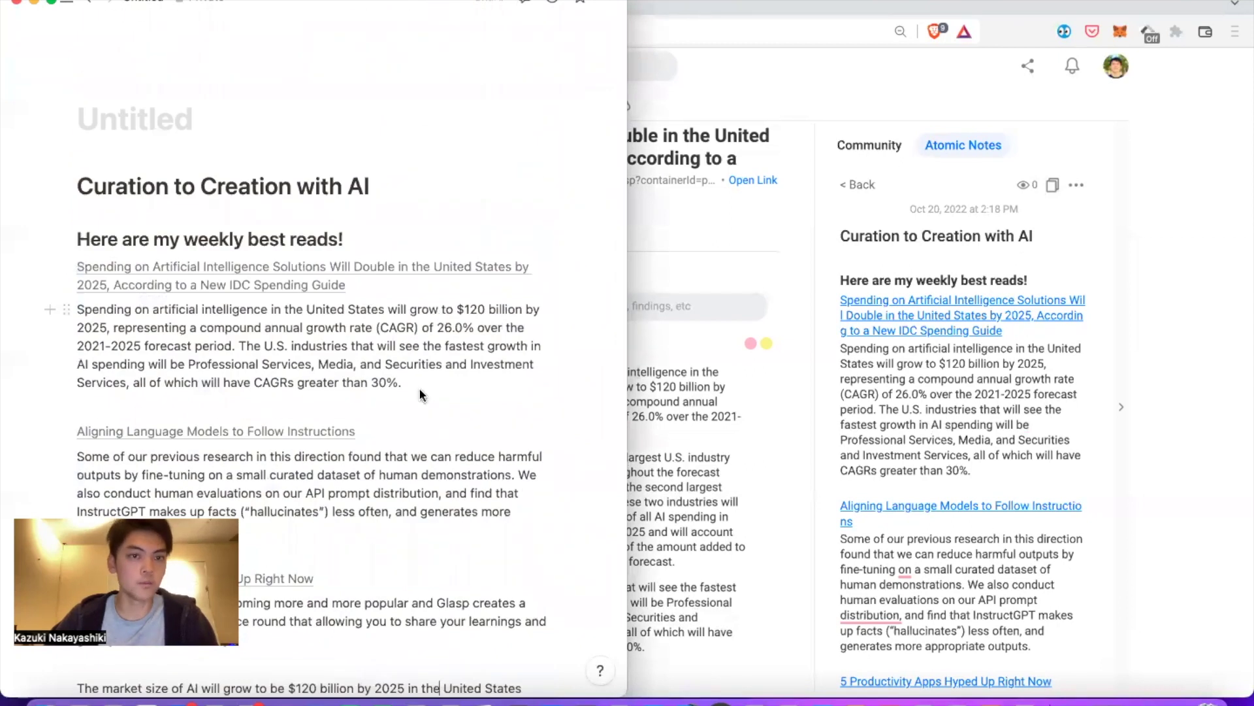
{"action": "scroll", "coordinate": [444, 363], "scroll_direction": "down", "scroll_amount": 1}
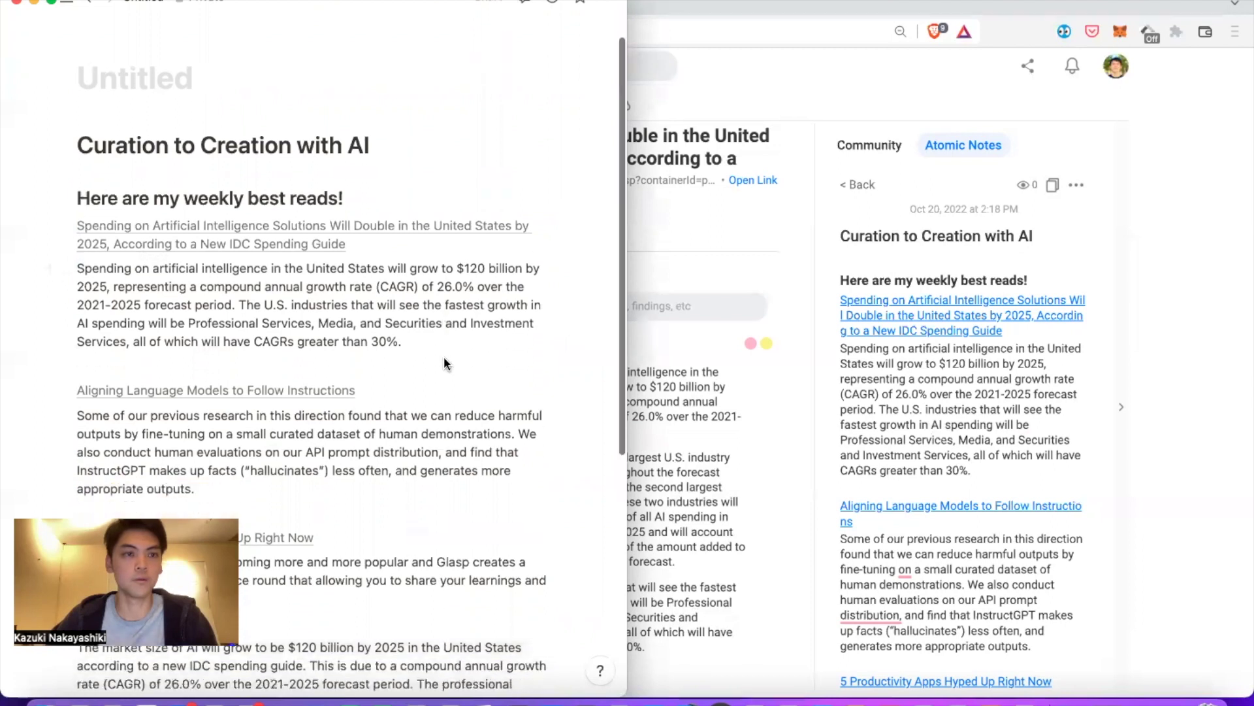
{"action": "scroll", "coordinate": [444, 363], "scroll_direction": "down", "scroll_amount": 5}
{"action": "scroll", "coordinate": [444, 363], "scroll_direction": "down", "scroll_amount": 2}
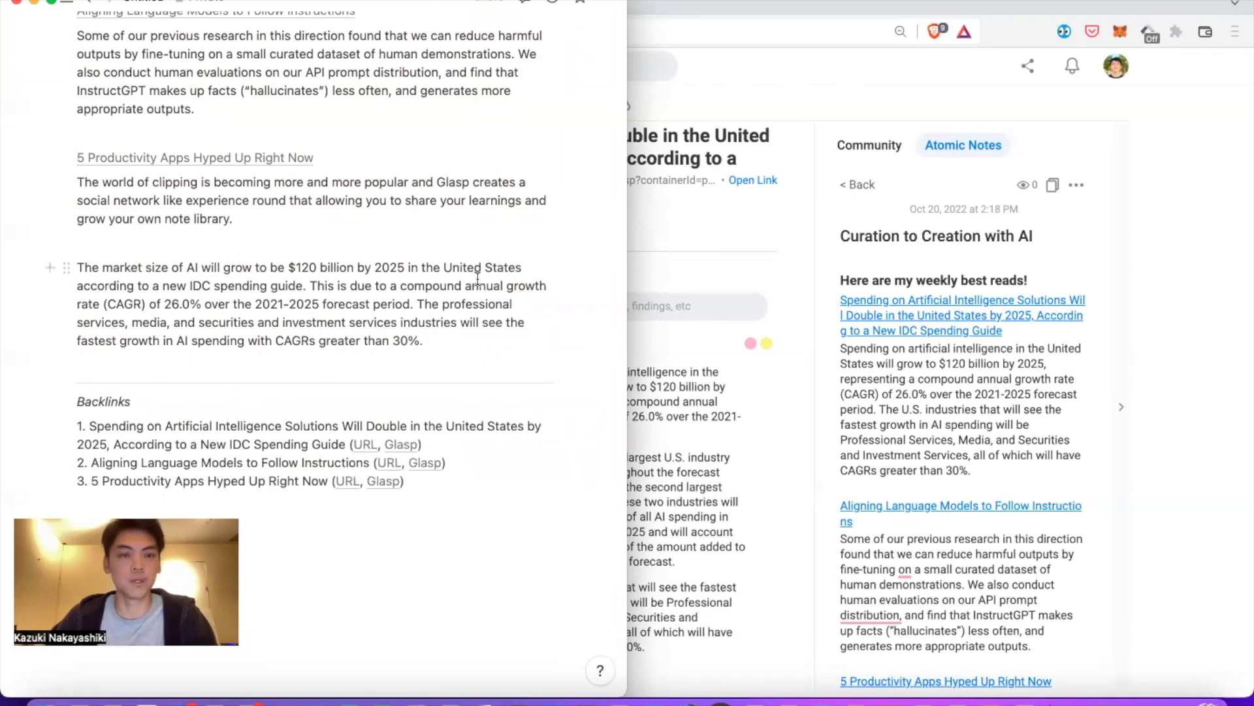
{"action": "scroll", "coordinate": [478, 282], "scroll_direction": "up", "scroll_amount": 5}
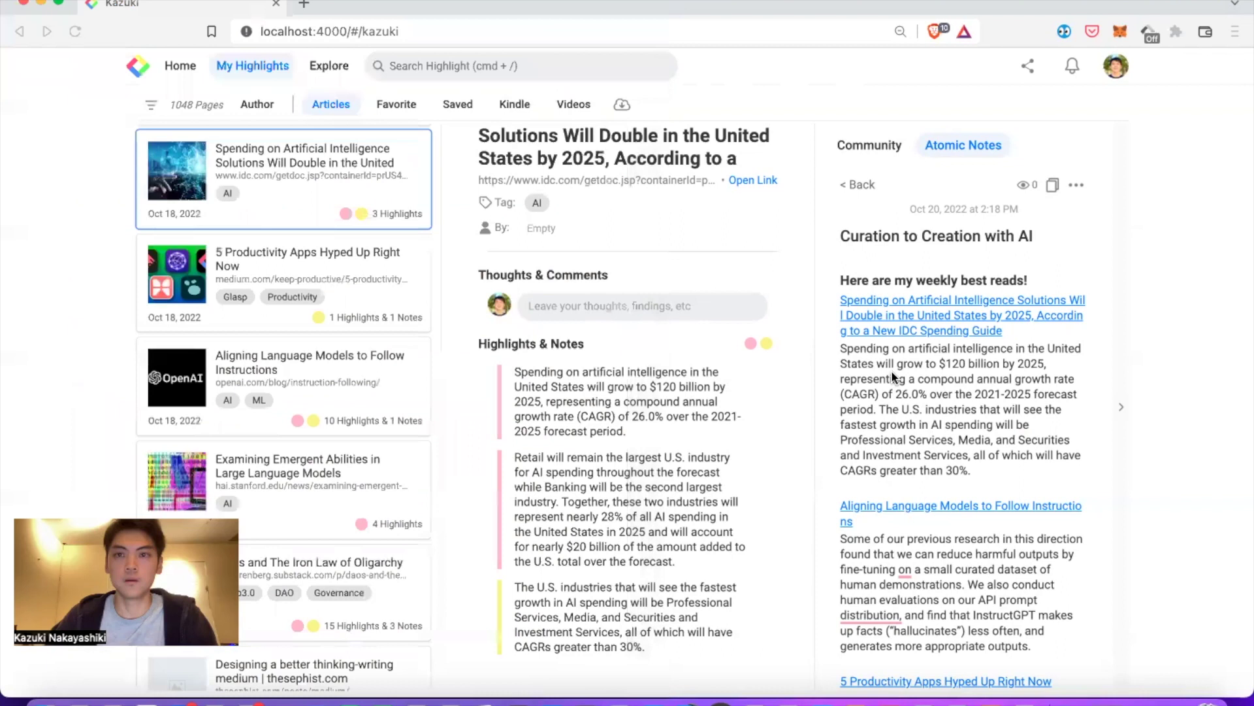
{"action": "scroll", "coordinate": [944, 382], "scroll_direction": "down", "scroll_amount": 10}
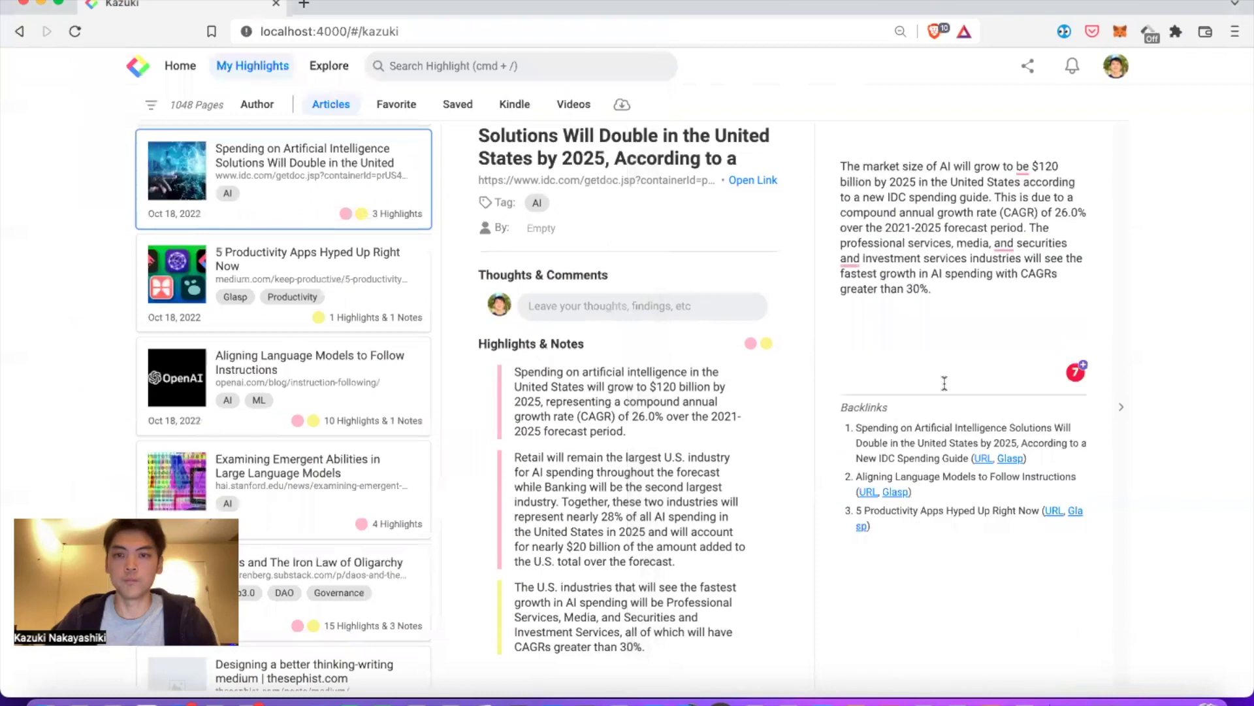
Drag the Retail largest U.S. AI-spending industry highlight into the note as a quote.
{"action": "left_click", "coordinate": [892, 326]}
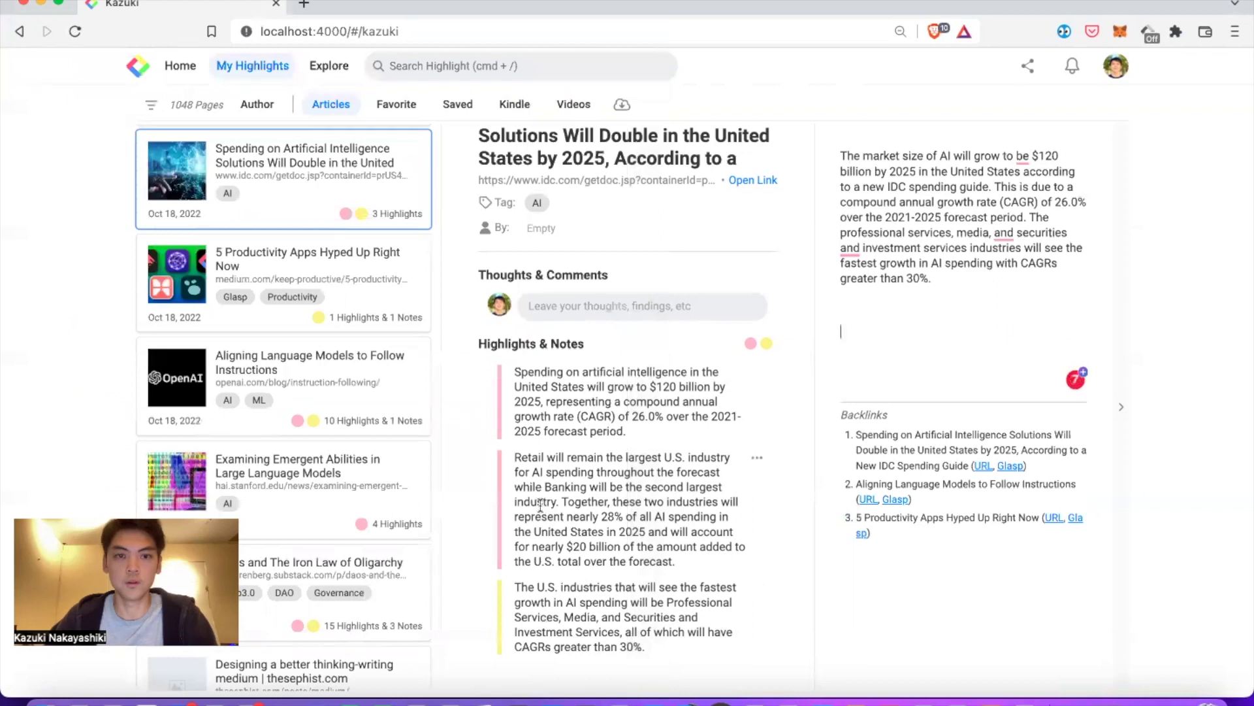
{"action": "left_click_drag", "start_coordinate": [578, 480], "coordinate": [900, 365]}
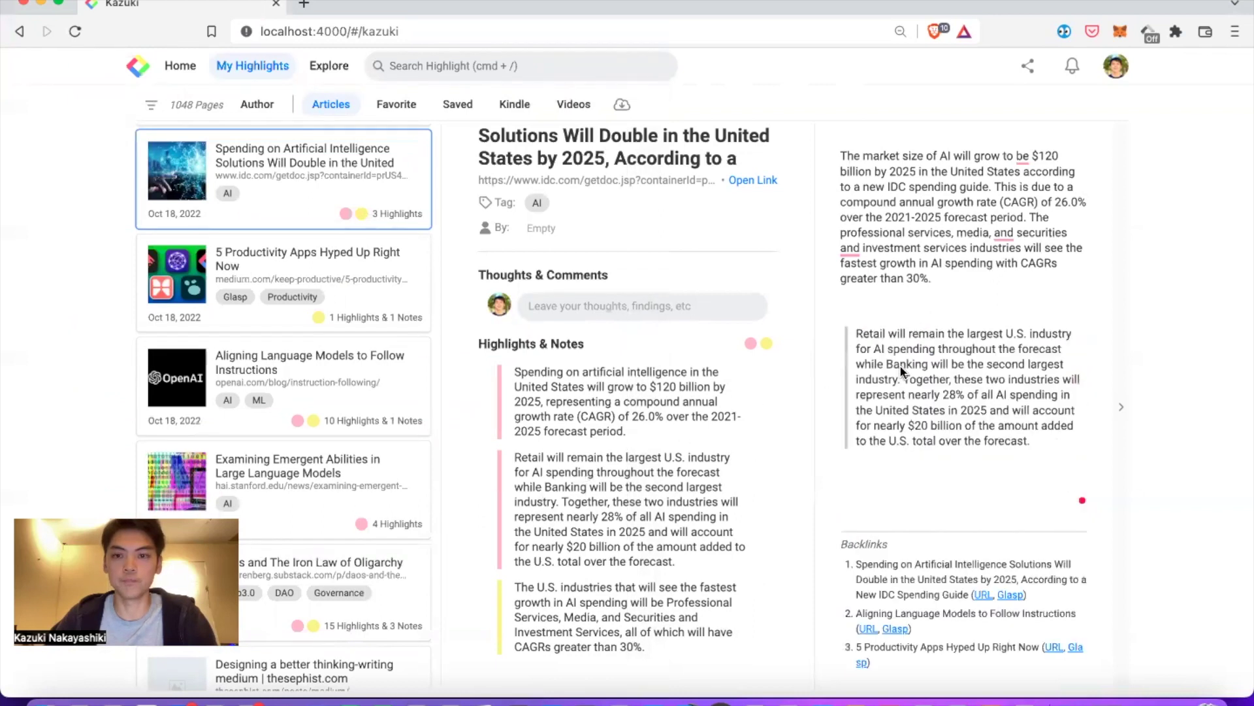
{"action": "scroll", "coordinate": [899, 364], "scroll_direction": "down", "scroll_amount": 1}
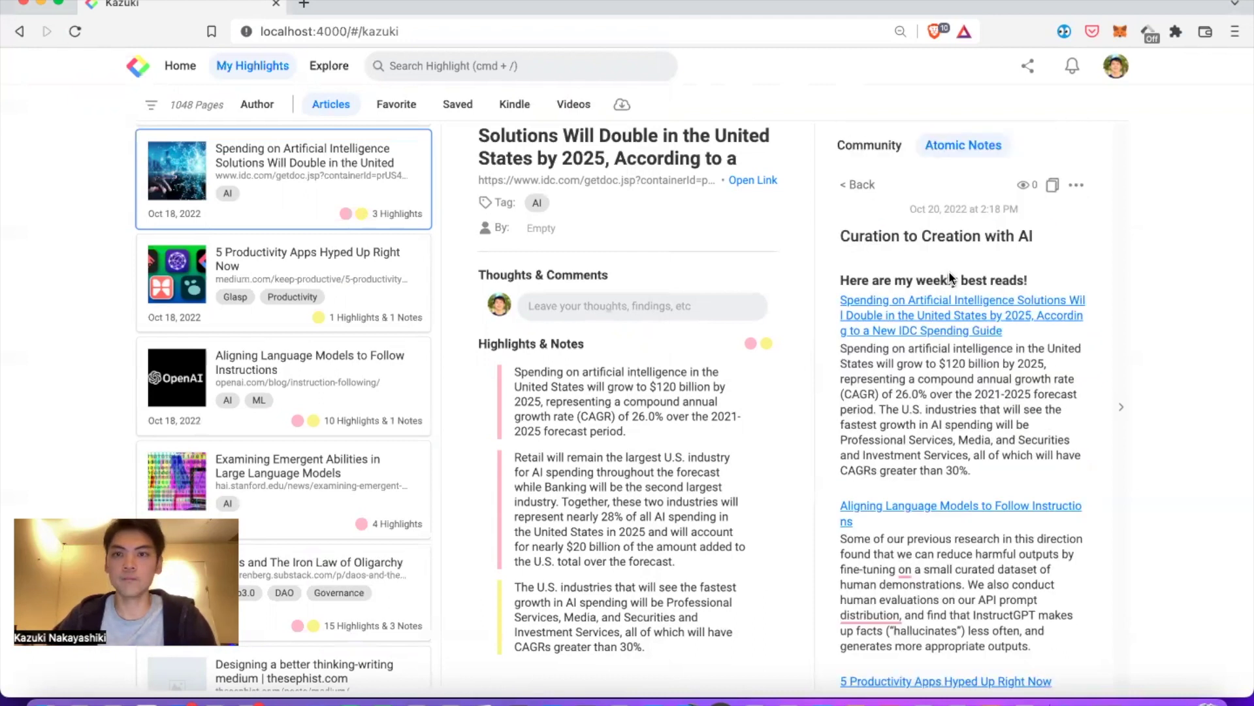
{"action": "scroll", "coordinate": [948, 271], "scroll_direction": "down", "scroll_amount": 3}
{"action": "scroll", "coordinate": [912, 363], "scroll_direction": "down", "scroll_amount": 5}
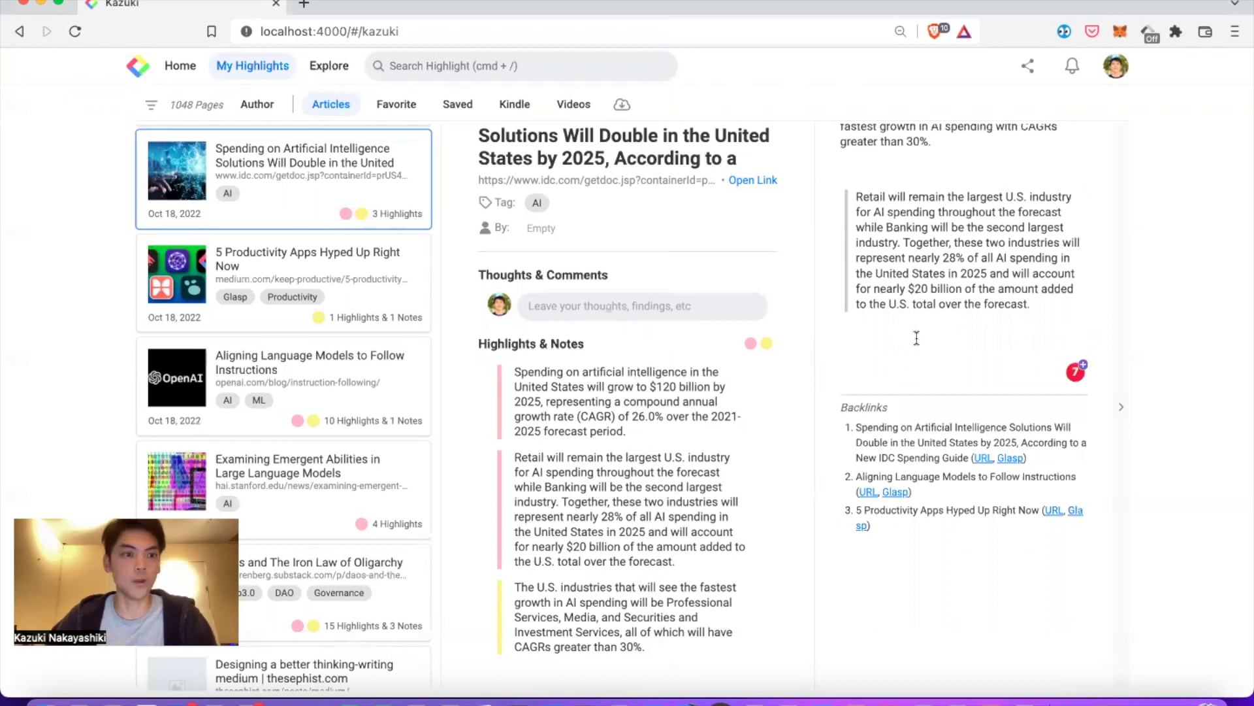